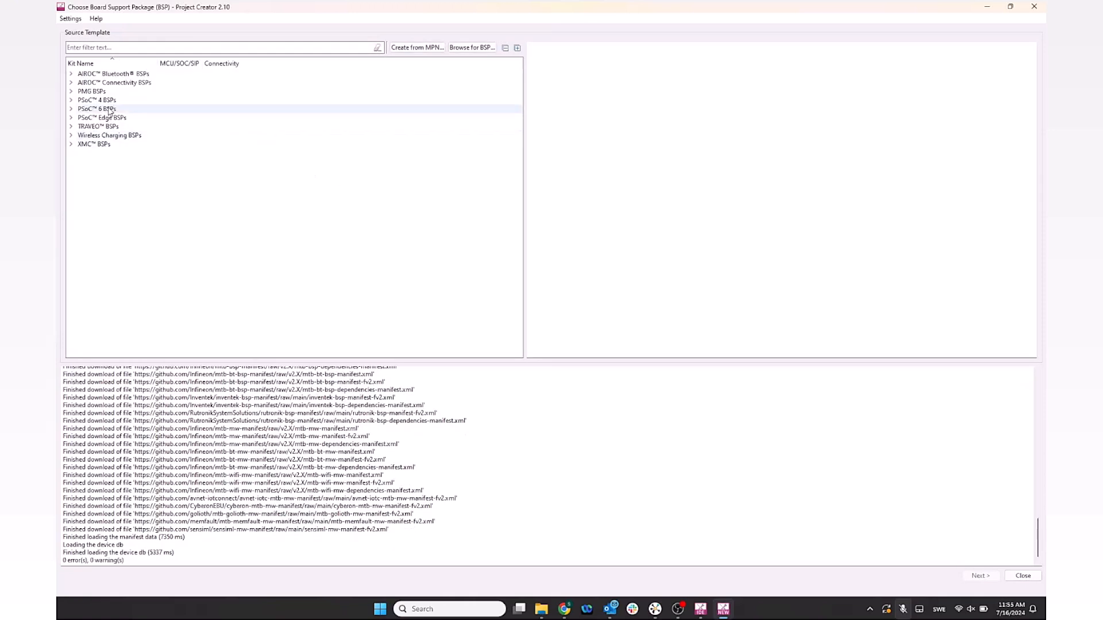
Step: Select the CY8CKIT-062S2-AI kit under PSoC 6 BSPs and continue to application selection
double_click(109, 111)
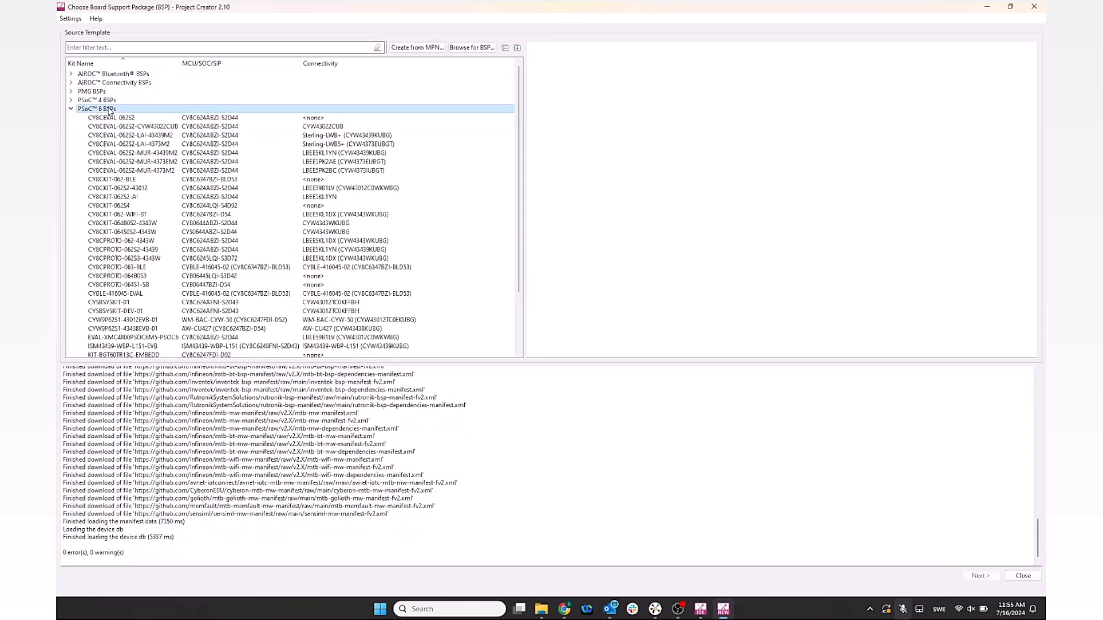
click(159, 199)
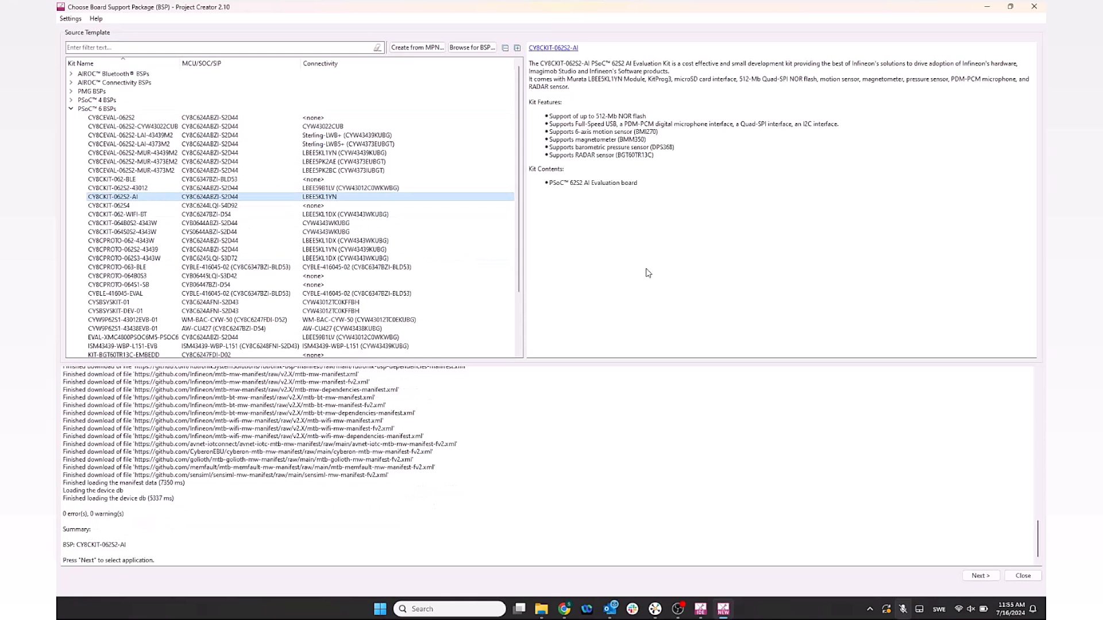
click(980, 576)
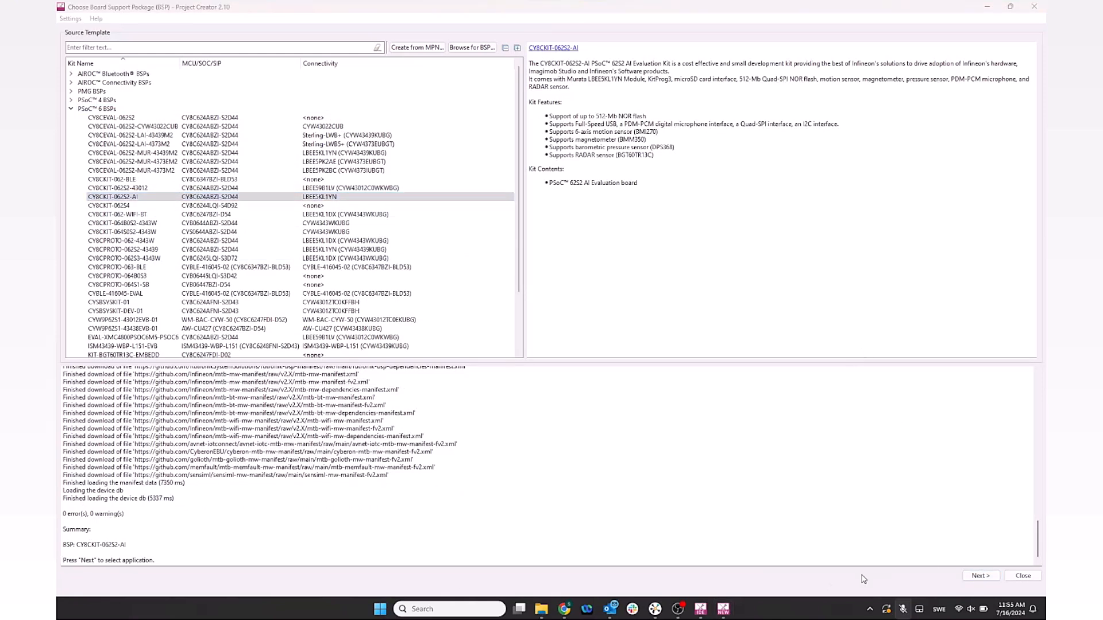
click(981, 577)
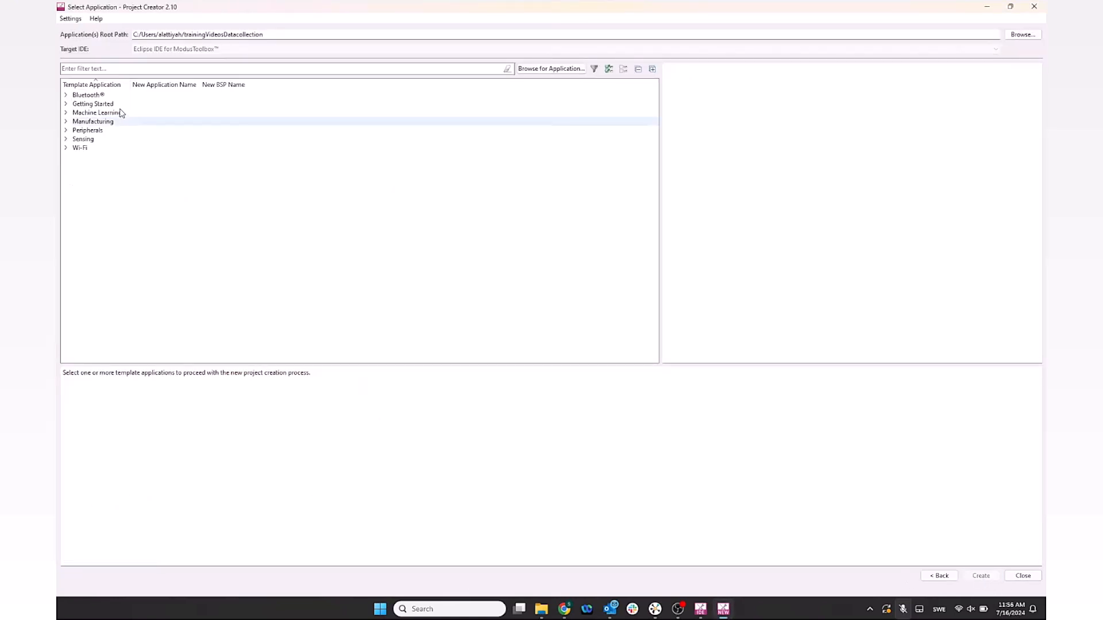
Step: Tick the Imagimob Streaming Protocol template under Machine Learning and create the application
double_click(119, 112)
click(141, 141)
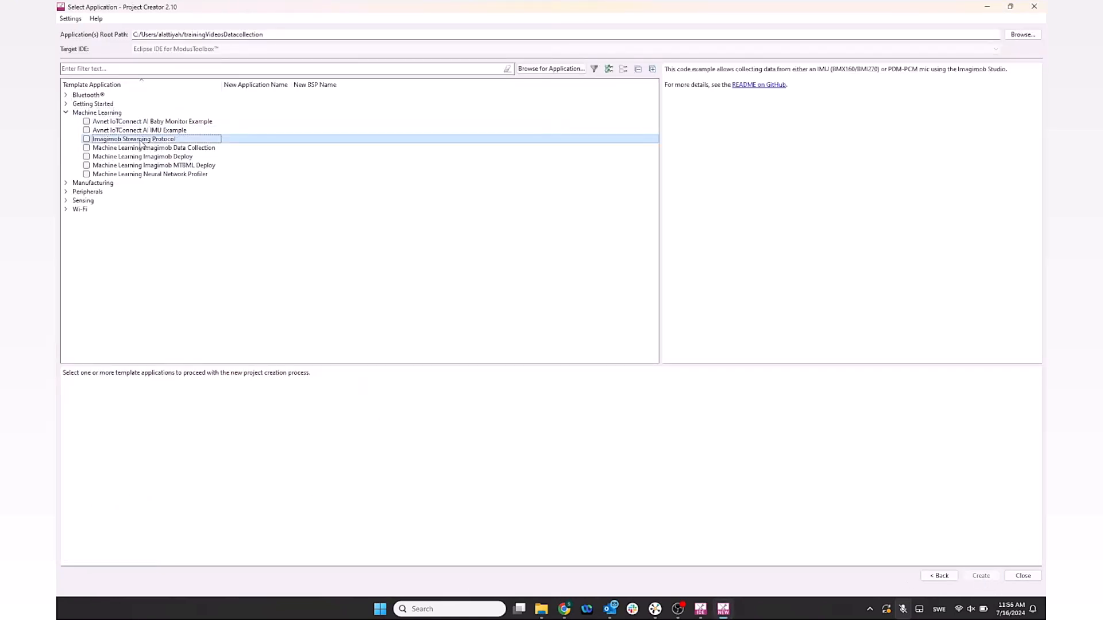
click(86, 139)
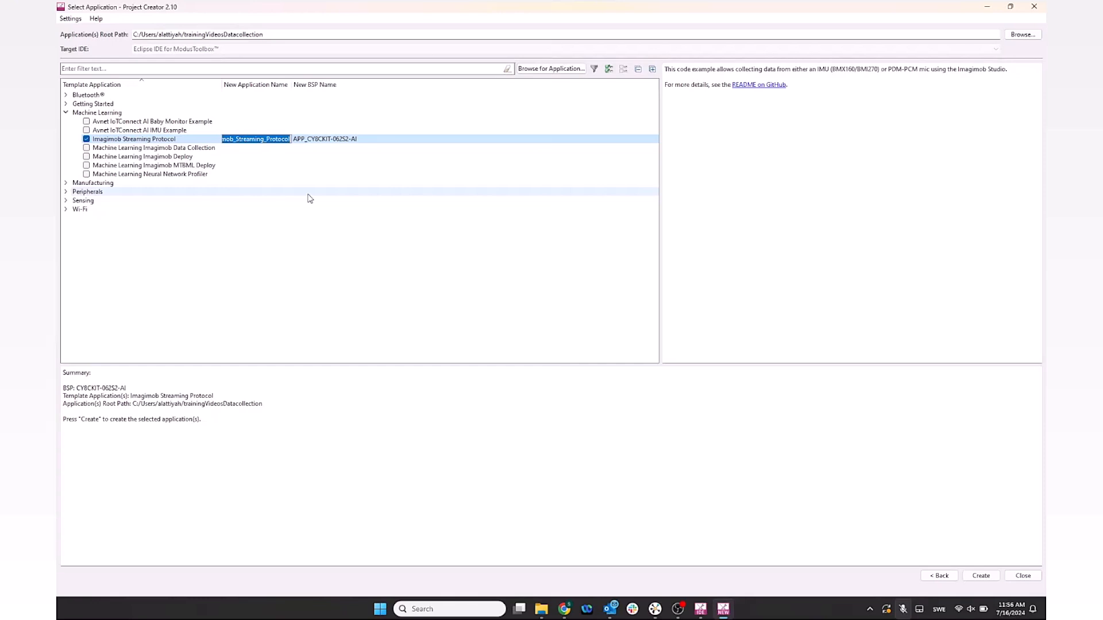
click(974, 578)
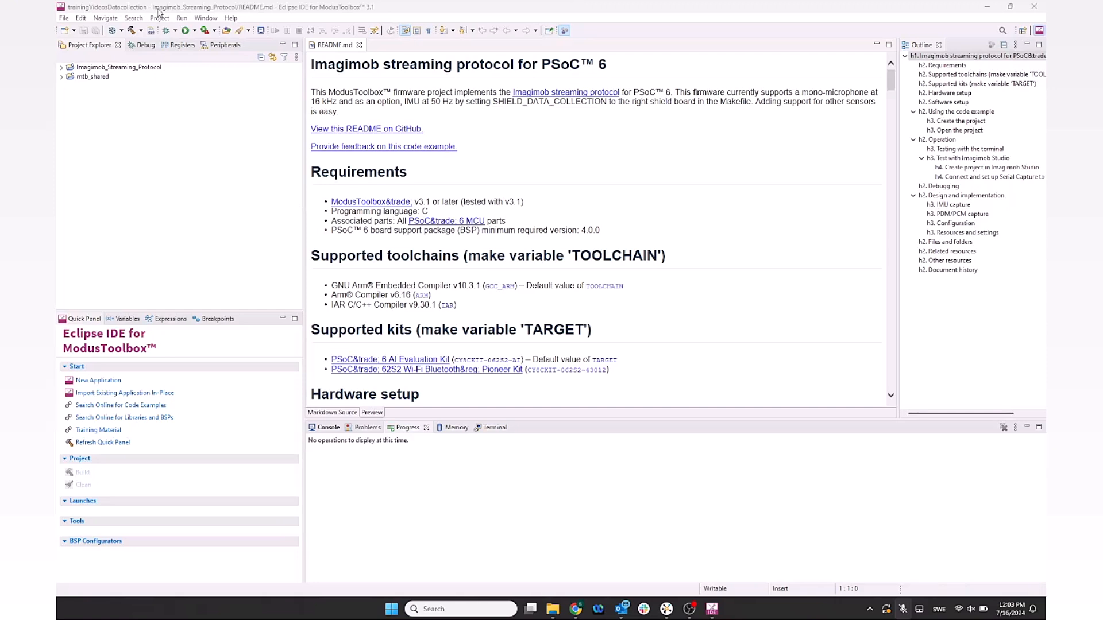
Step: Expand the Imagimob_Streaming_Protocol project's source folder and open protocol.c
click(106, 69)
click(62, 68)
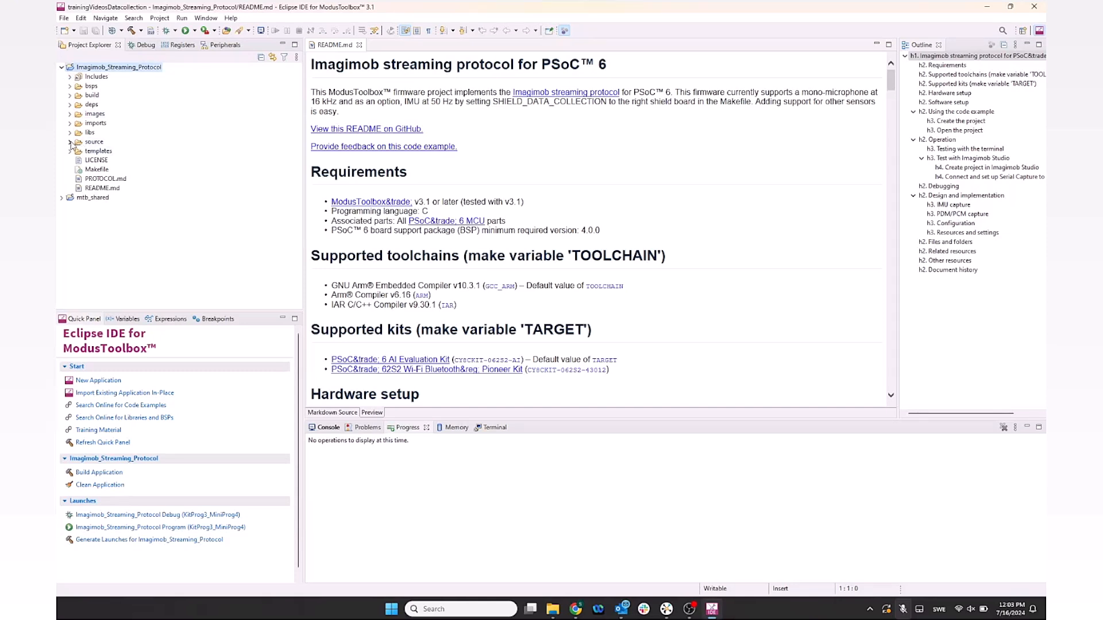
click(70, 142)
scroll(128, 229, down, 1)
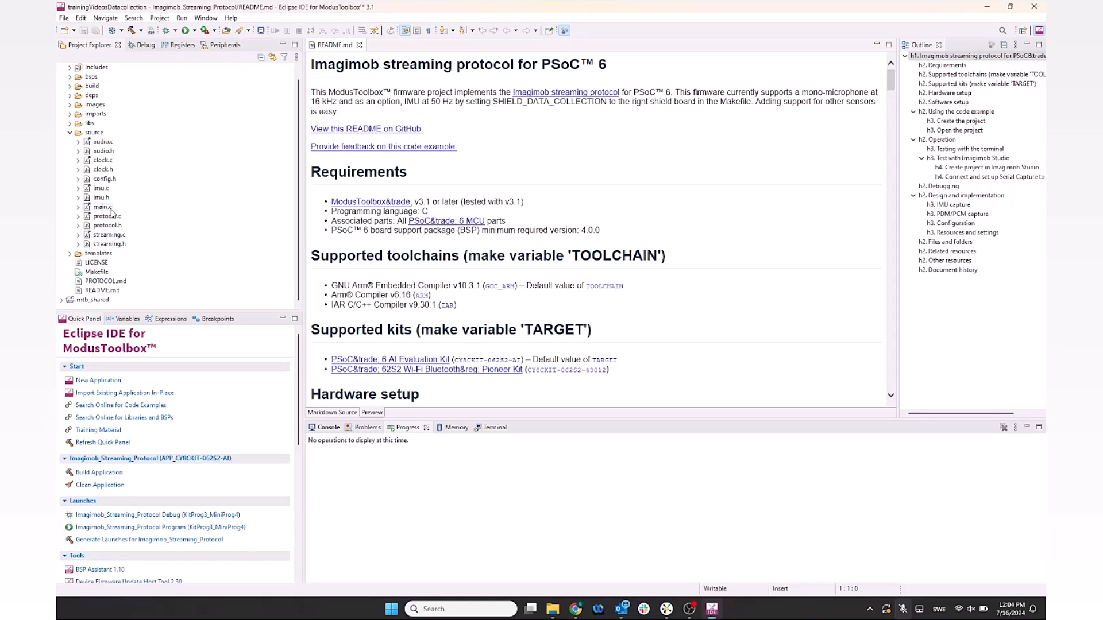
click(114, 217)
double_click(115, 219)
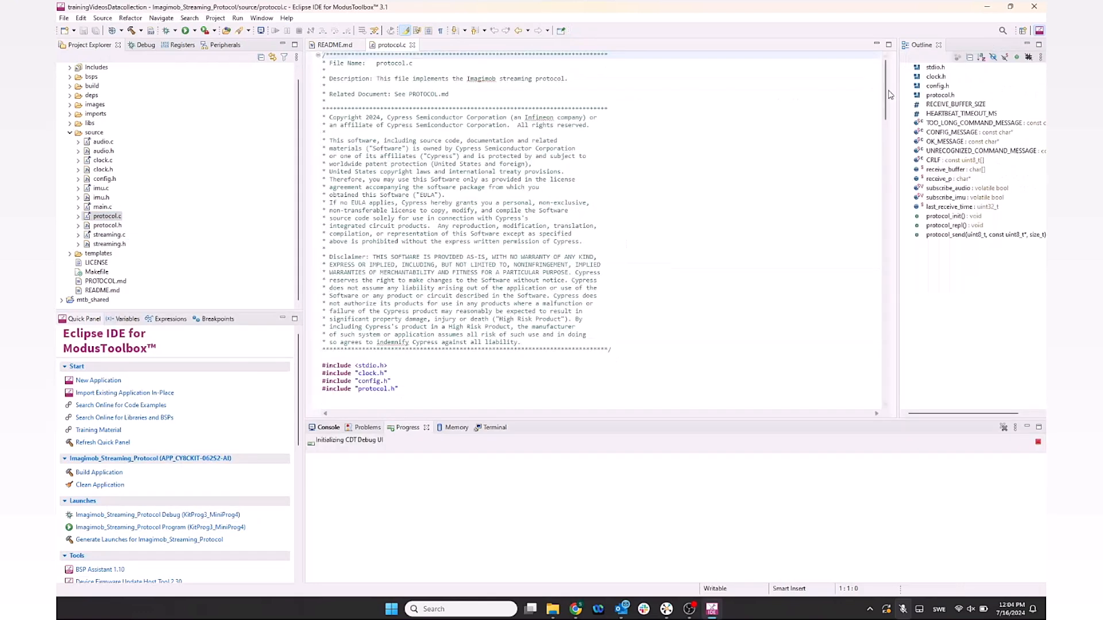
Step: Read through protocol.c's configuration message and command-handling code, then select streaming.c
drag(886, 98, 878, 295)
scroll(509, 230, up, 5)
scroll(507, 230, up, 20)
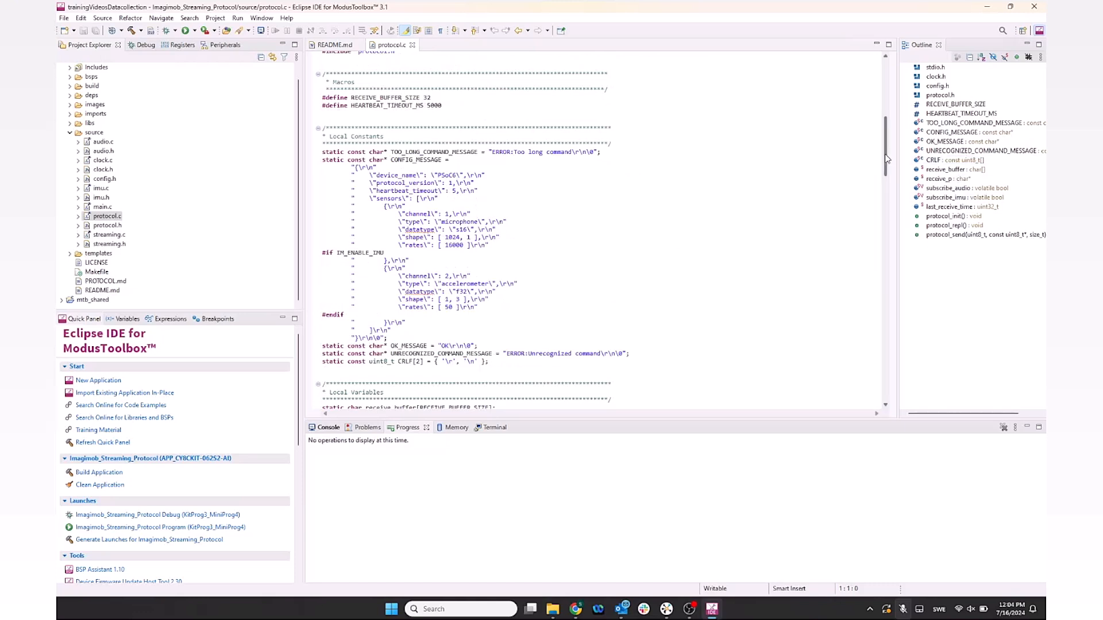
drag(886, 158, 878, 312)
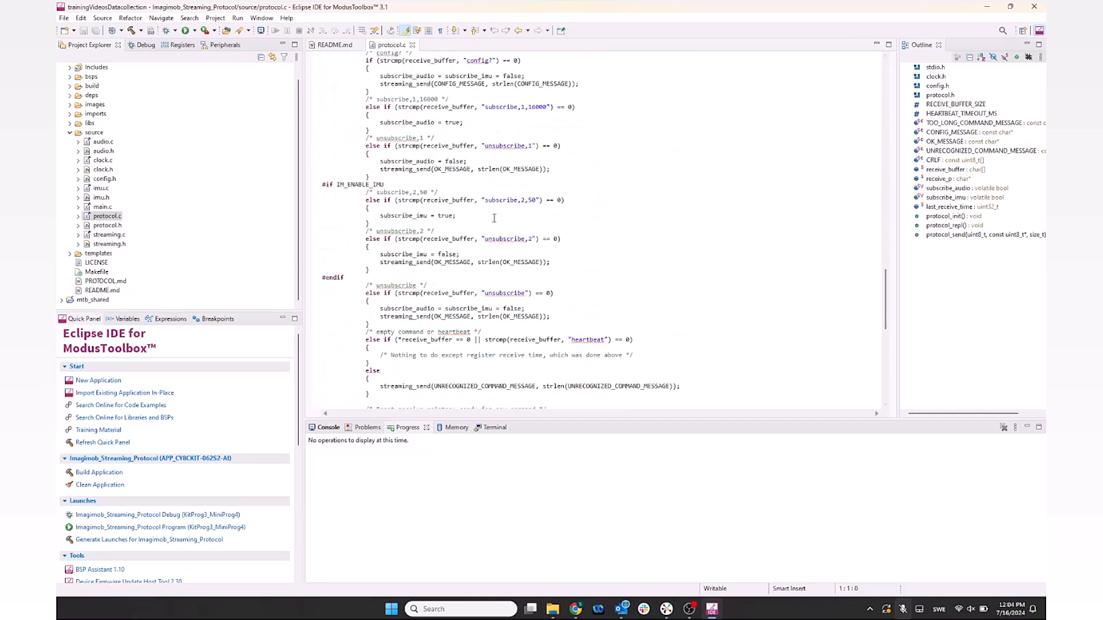
scroll(345, 189, up, 7)
scroll(507, 203, down, 7)
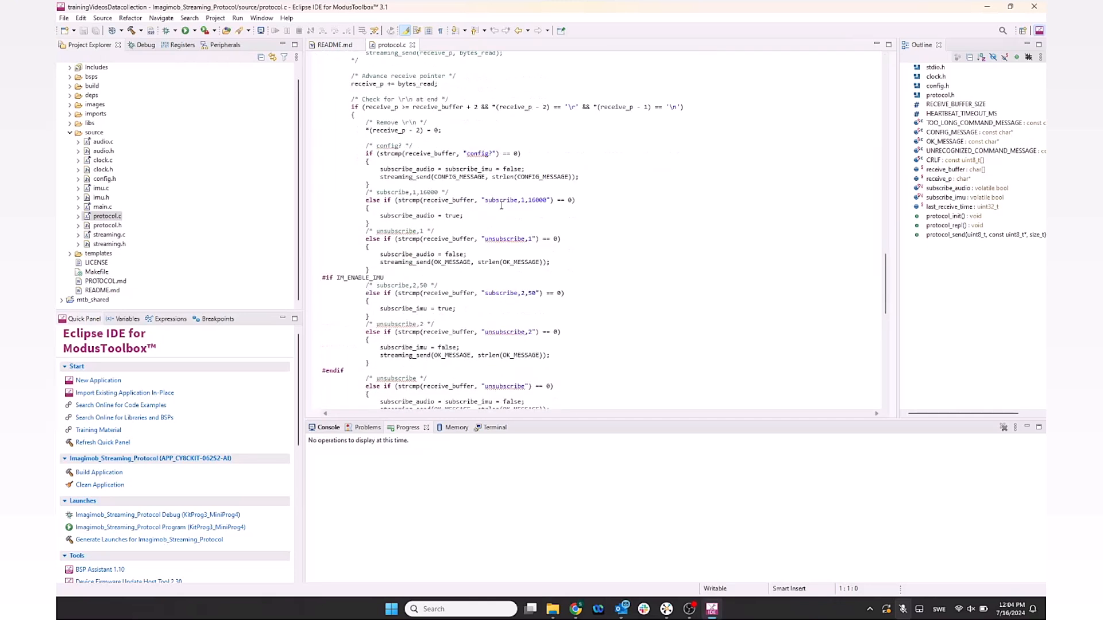
click(115, 234)
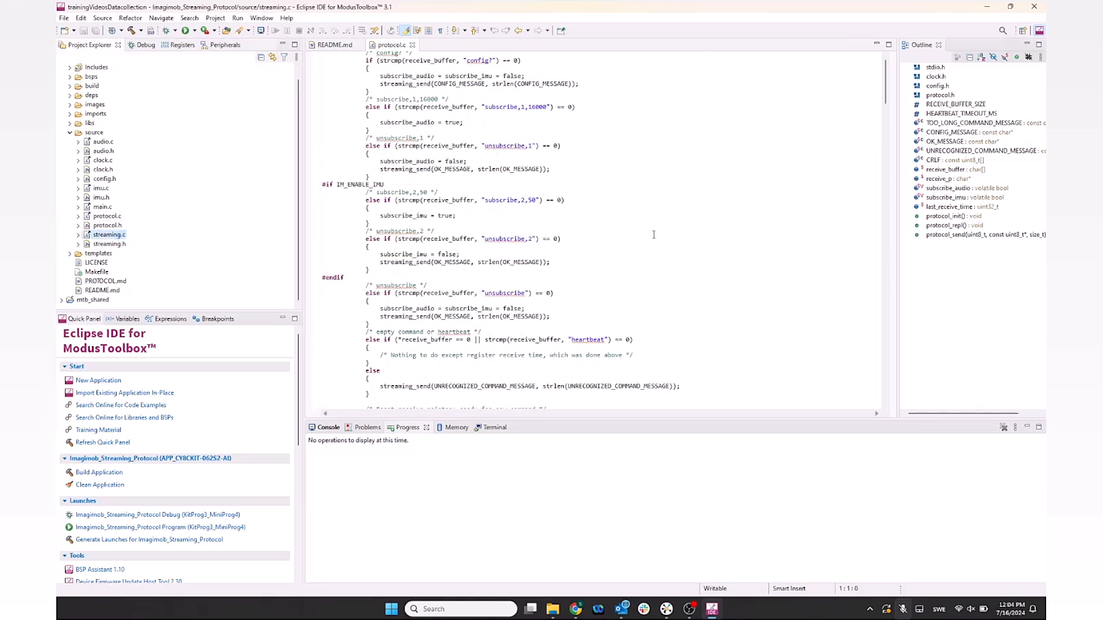
Step: Review streaming.c and protocol.c, then program the firmware with the Quick Panel Program launch
drag(888, 81, 898, 247)
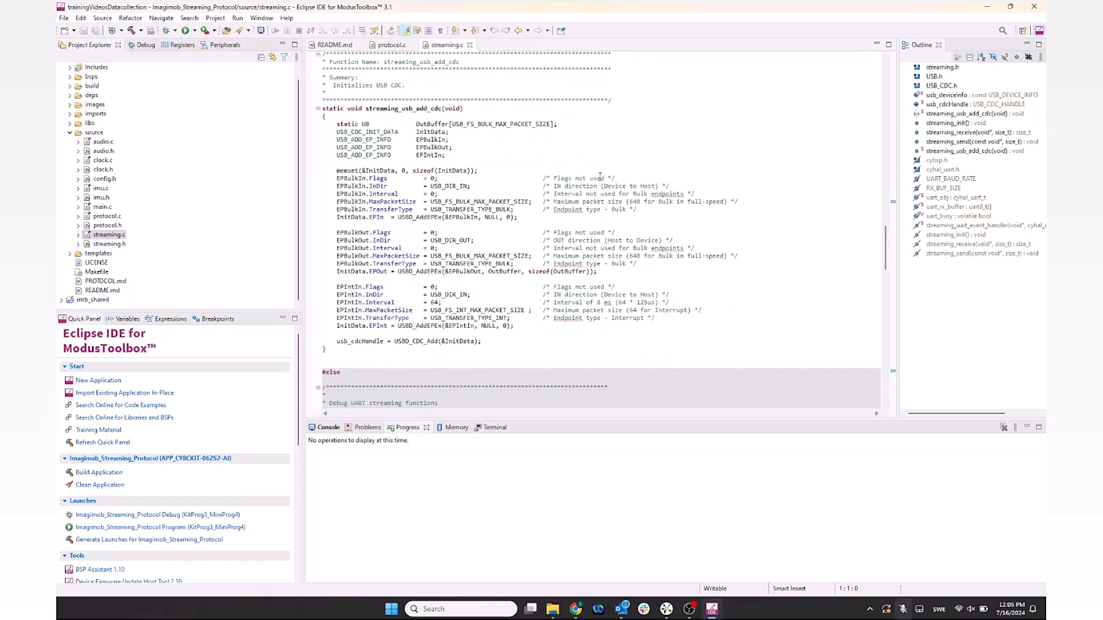
drag(885, 247, 868, 362)
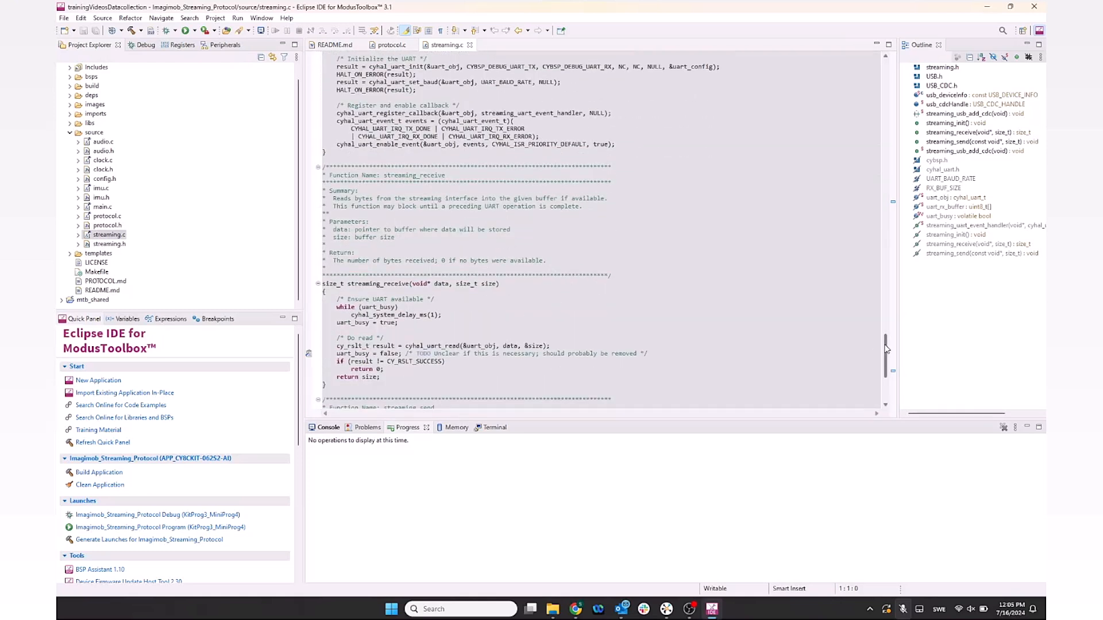
drag(885, 349, 884, 323)
click(390, 45)
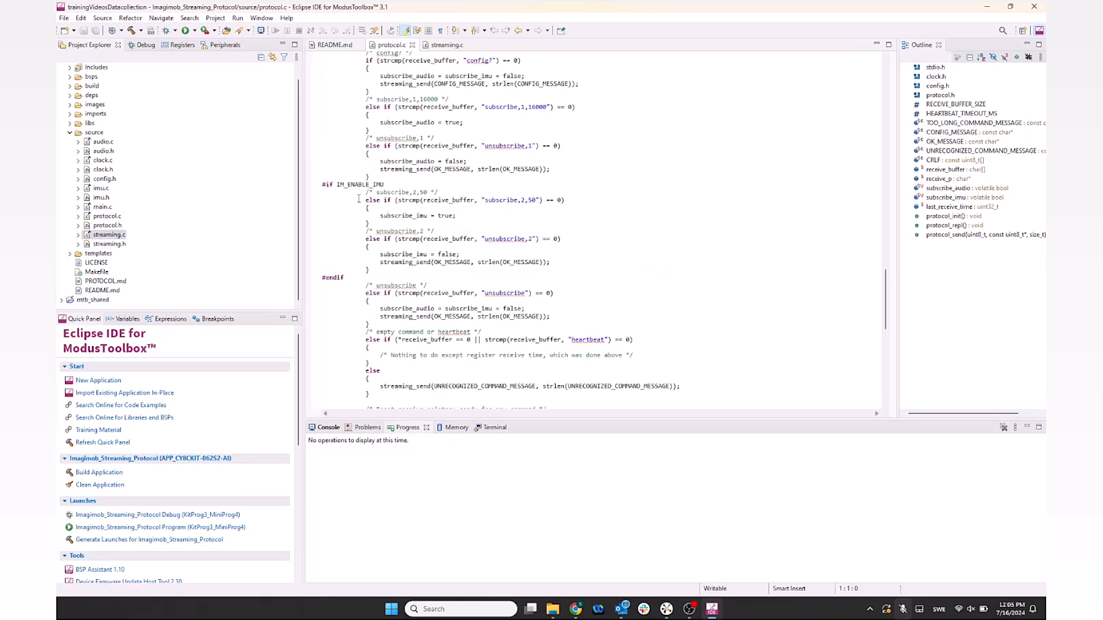
click(136, 529)
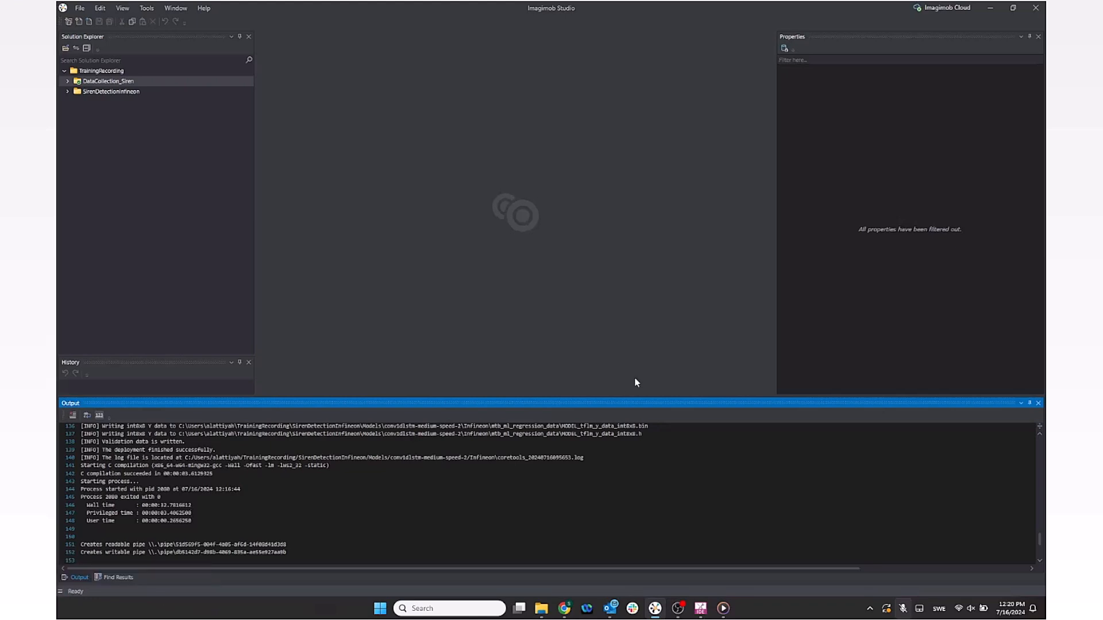
Step: Enlarge the workspace and open DataCollection_Siren's Main.imunit graph
drag(628, 395, 602, 538)
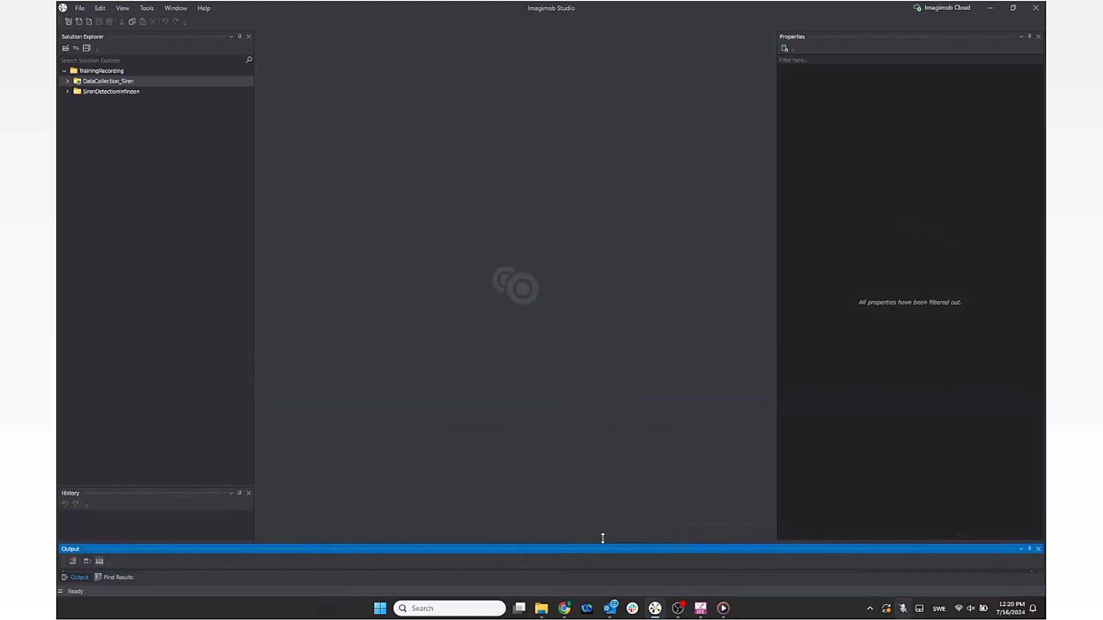
double_click(110, 82)
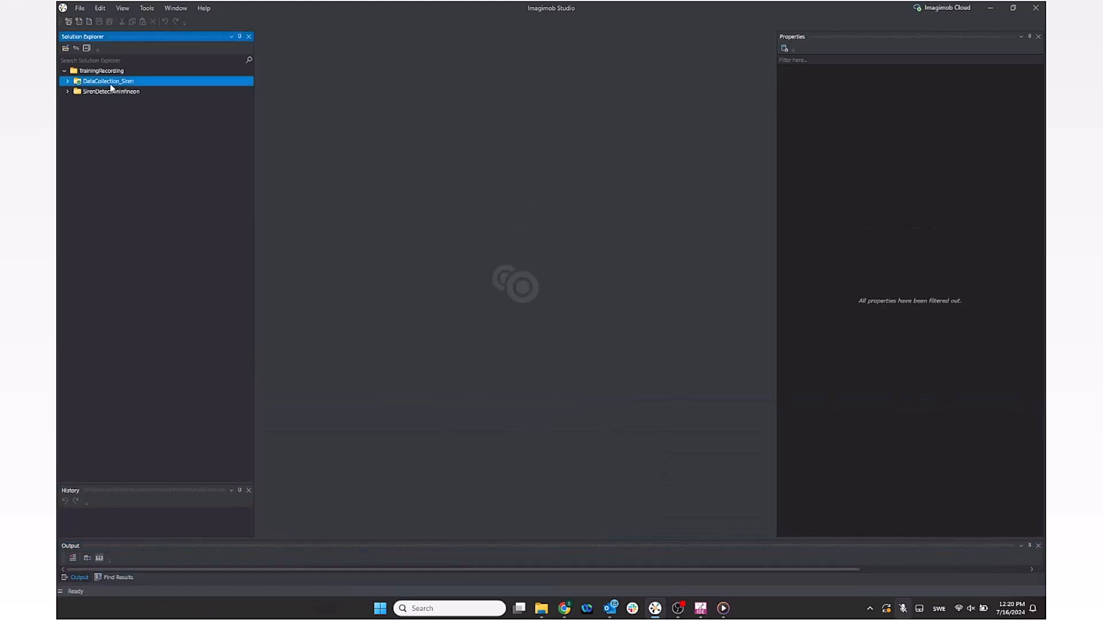
double_click(118, 113)
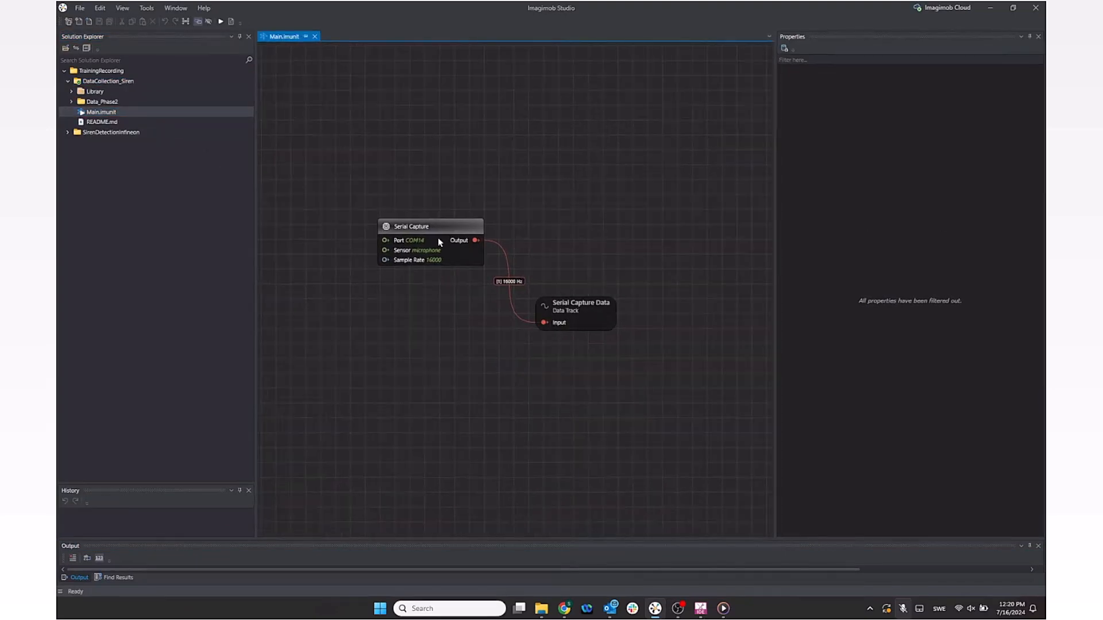
Step: Set Serial Capture to port COM14, Microphone sensor, 16000 Hz, and start the live timeline
click(439, 242)
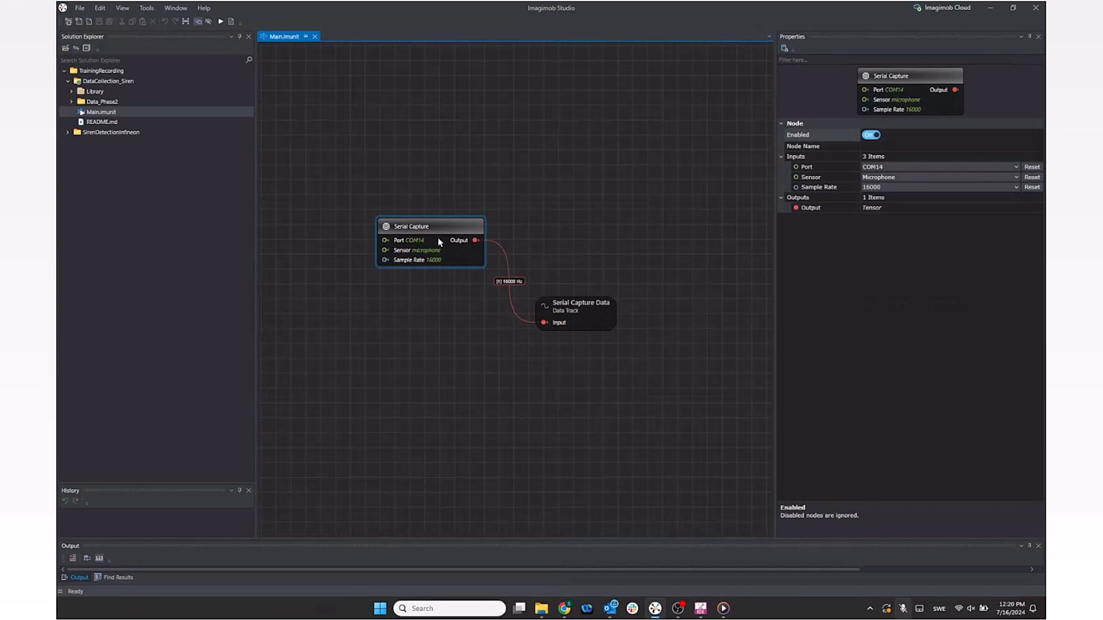
click(1032, 167)
click(981, 183)
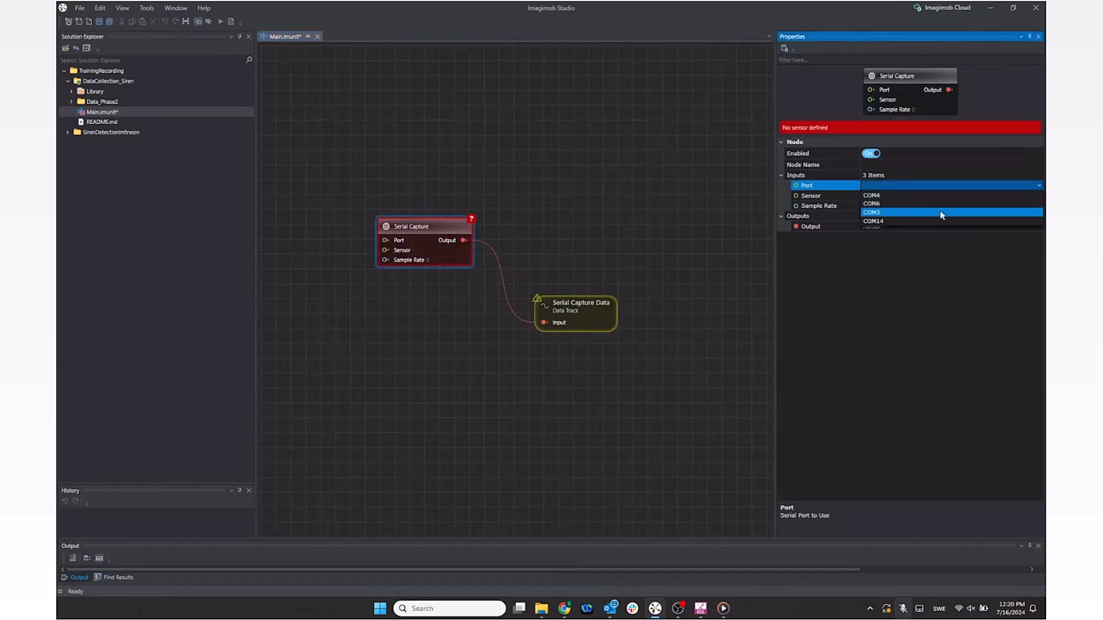
click(928, 220)
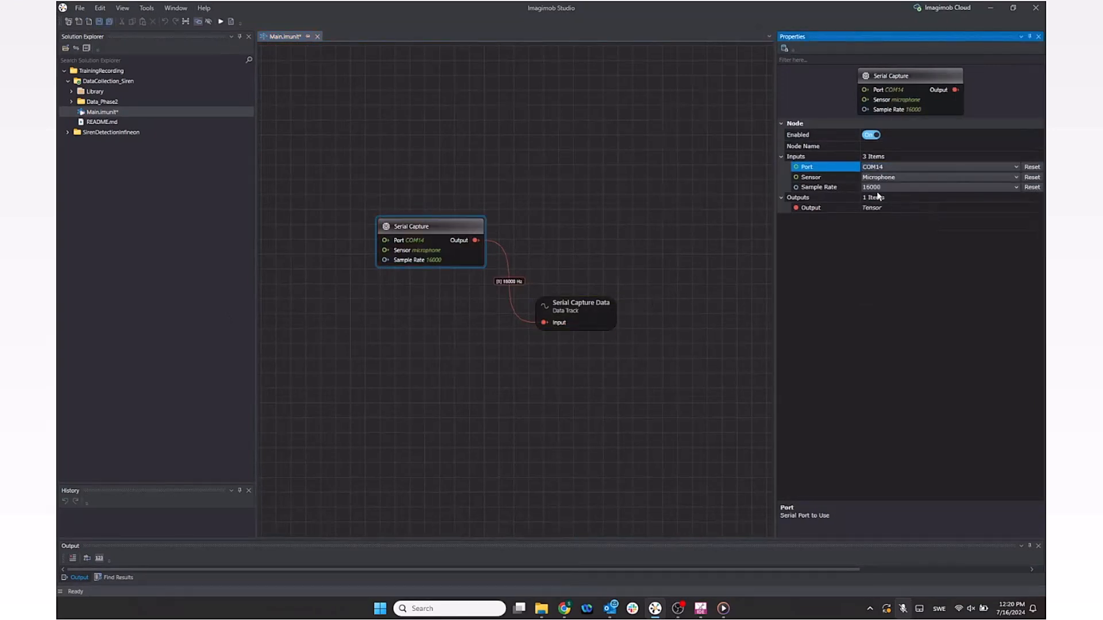
click(908, 178)
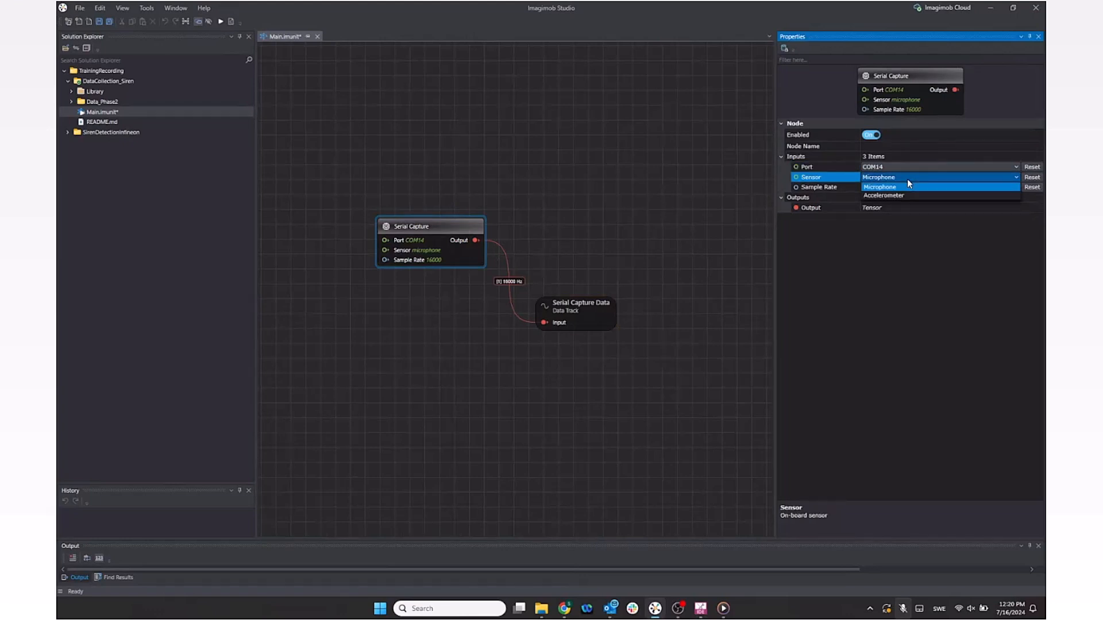
click(907, 179)
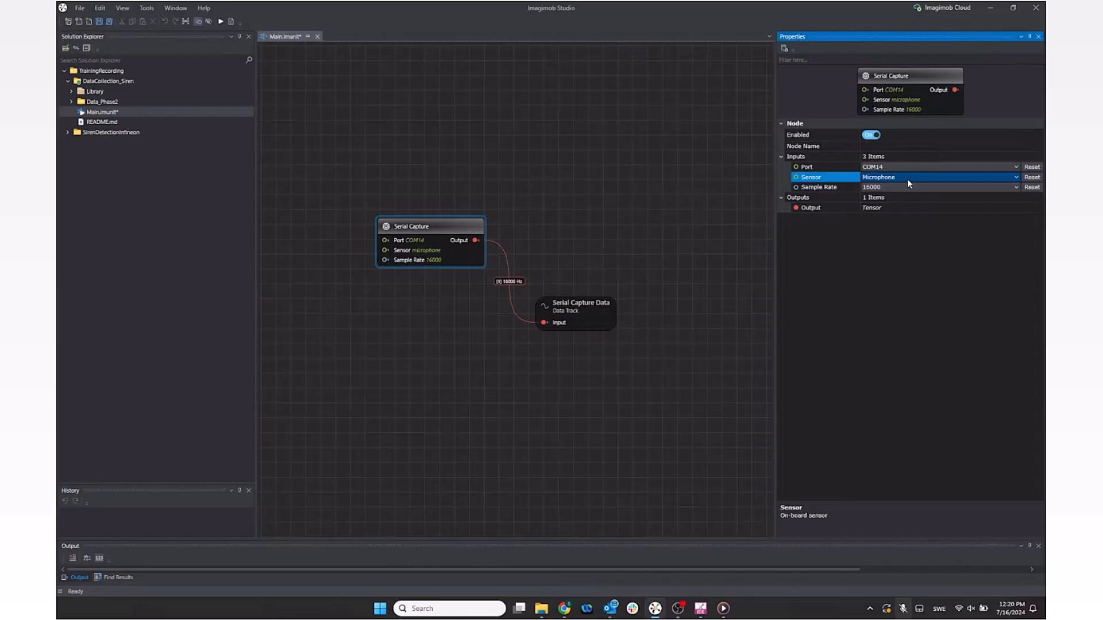
click(878, 188)
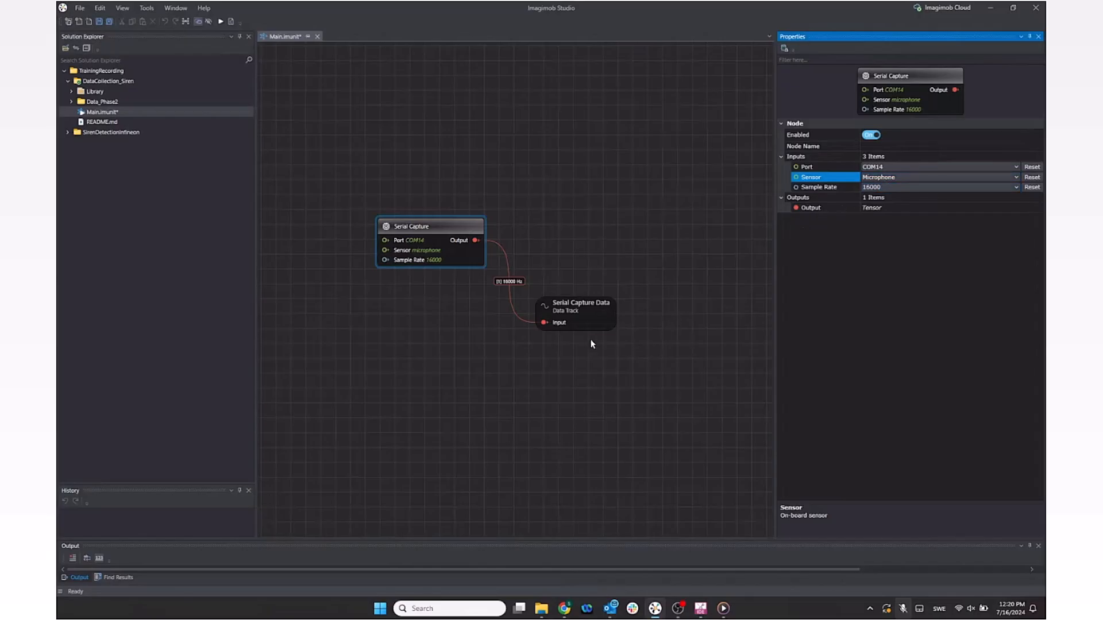
drag(594, 320, 627, 318)
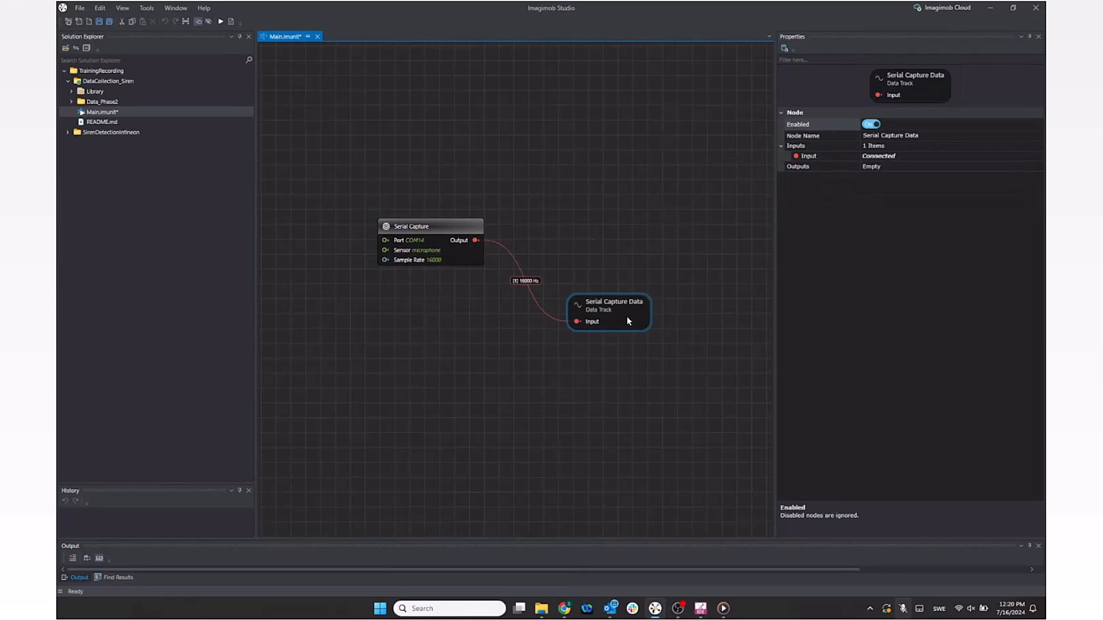
click(563, 185)
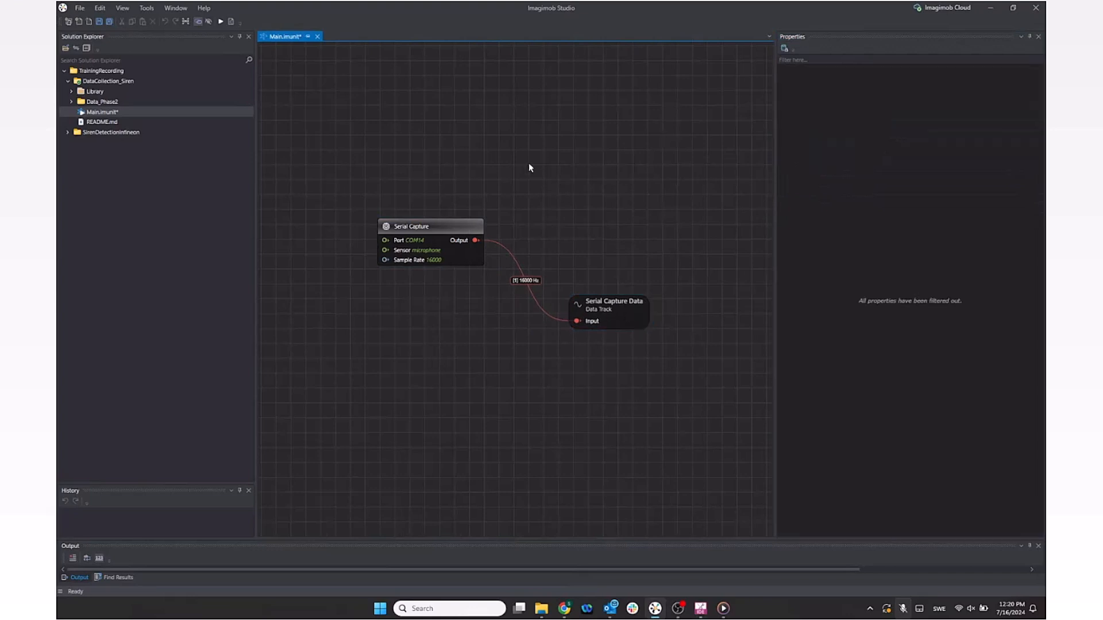
click(224, 22)
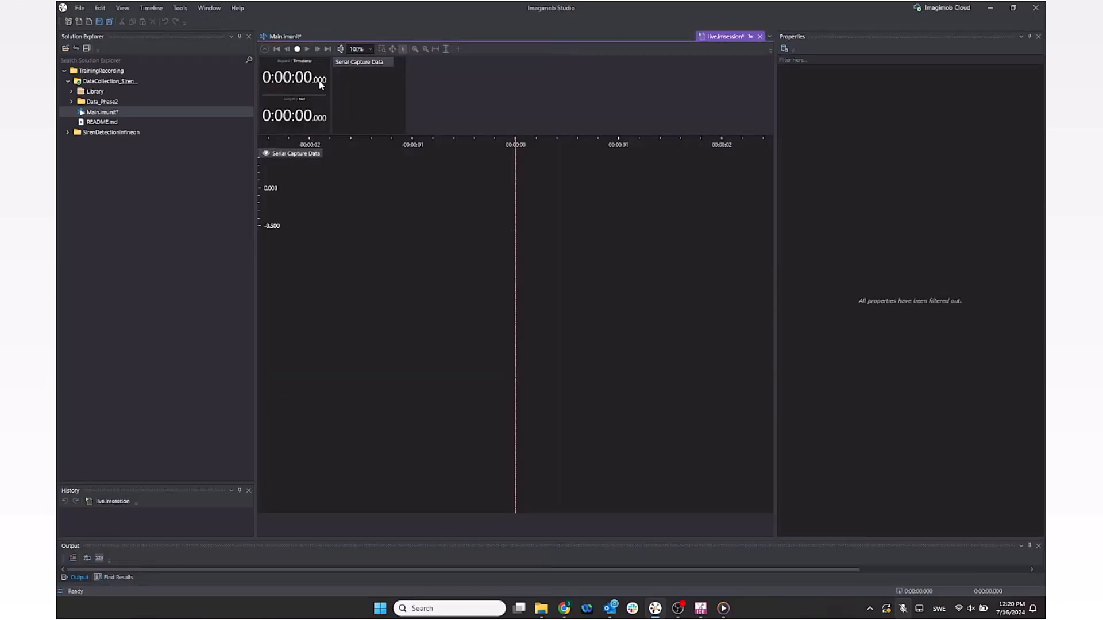
Step: Record about 47 seconds of microphone audio, then stop and save the capture
click(298, 50)
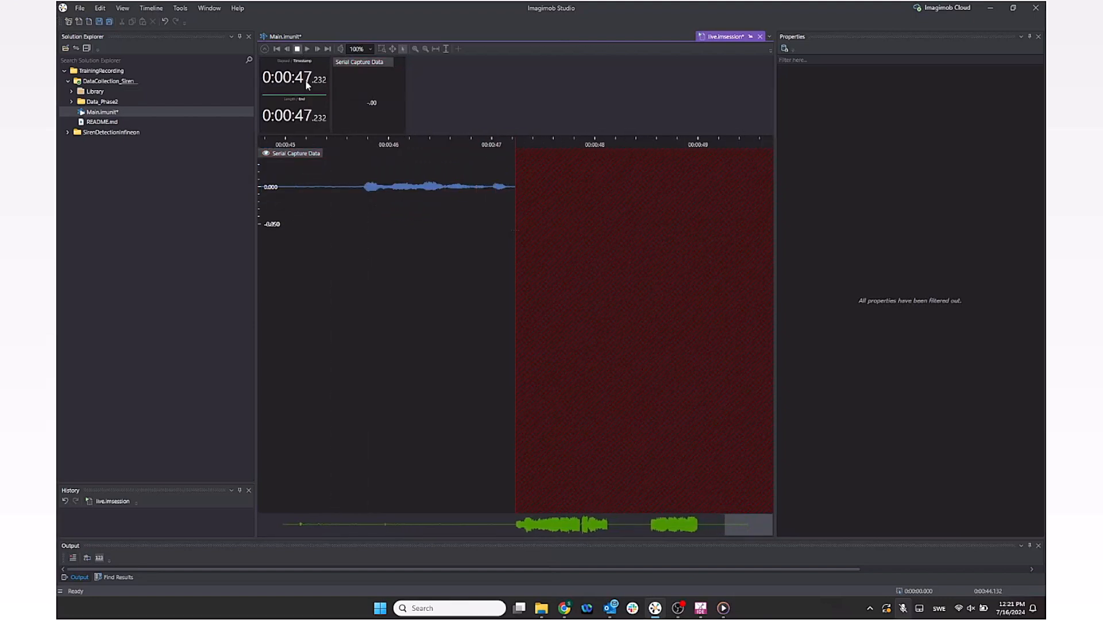
click(297, 50)
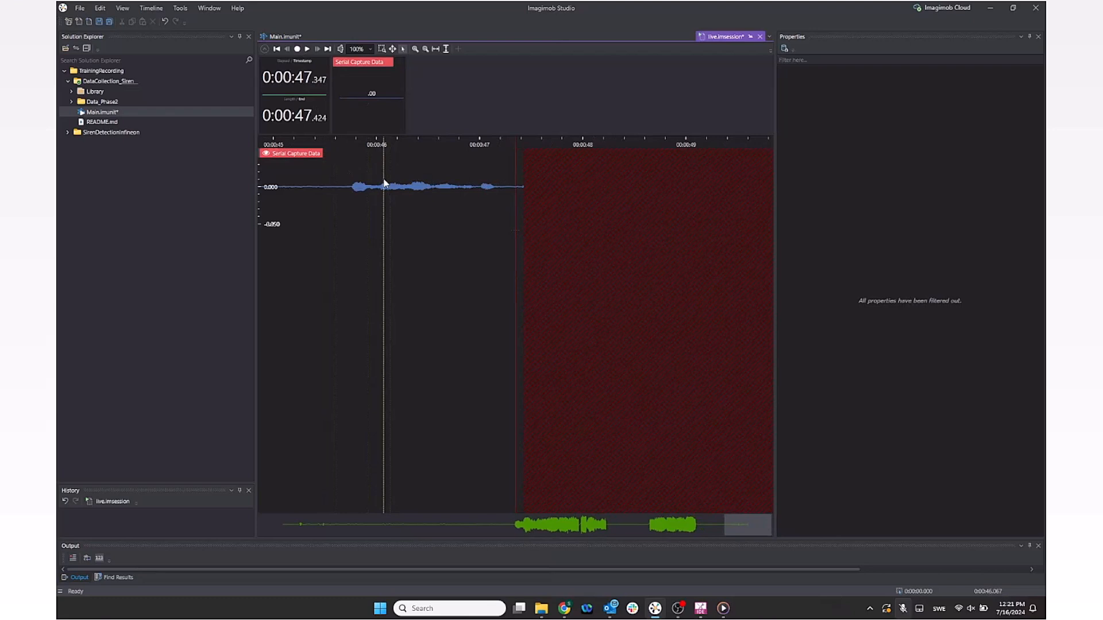
click(438, 205)
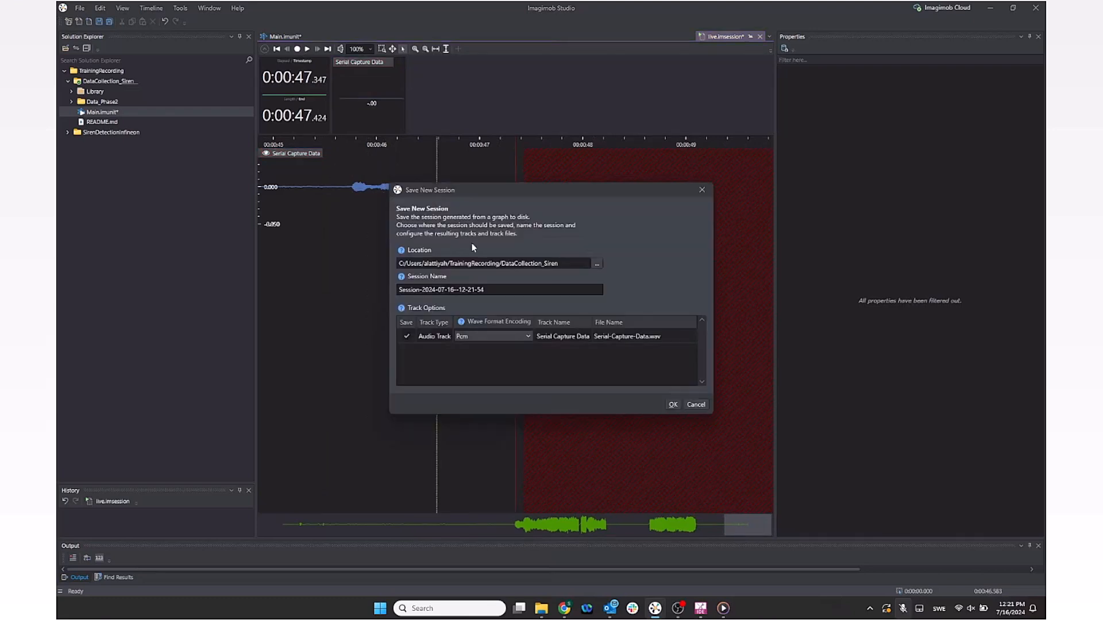
click(517, 339)
click(517, 337)
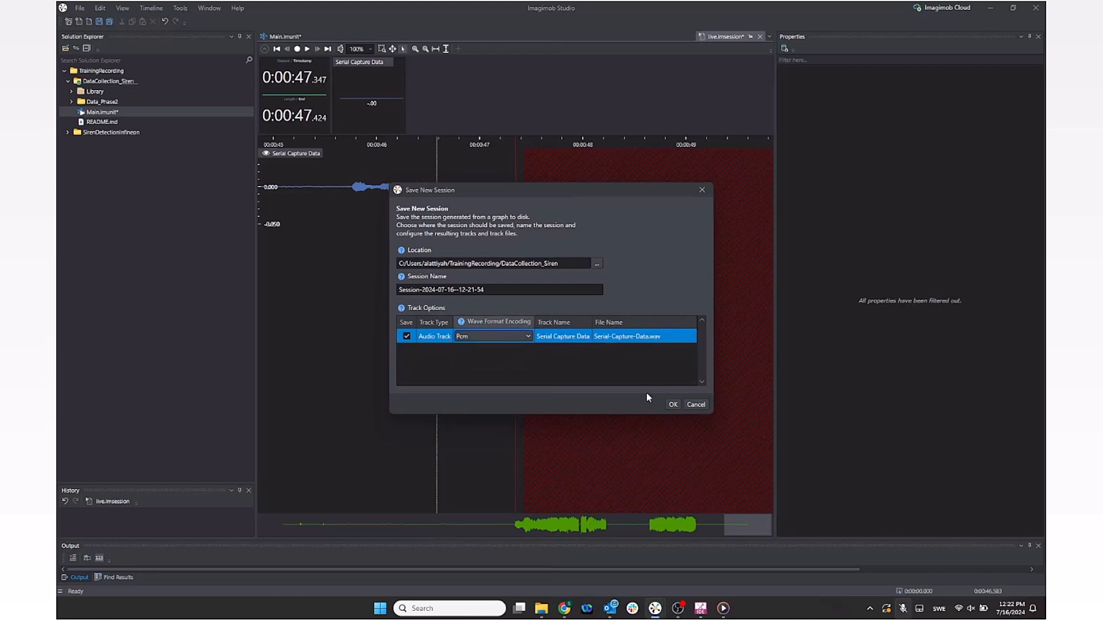
click(673, 405)
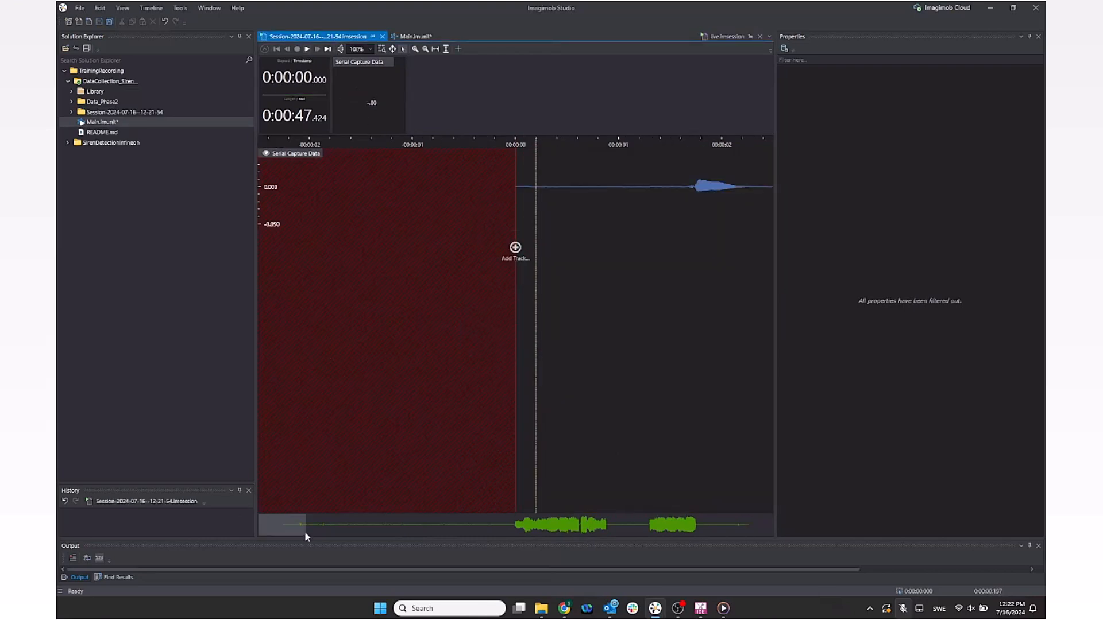
drag(299, 529, 539, 528)
Step: Add a plain label track named label to the session
click(515, 252)
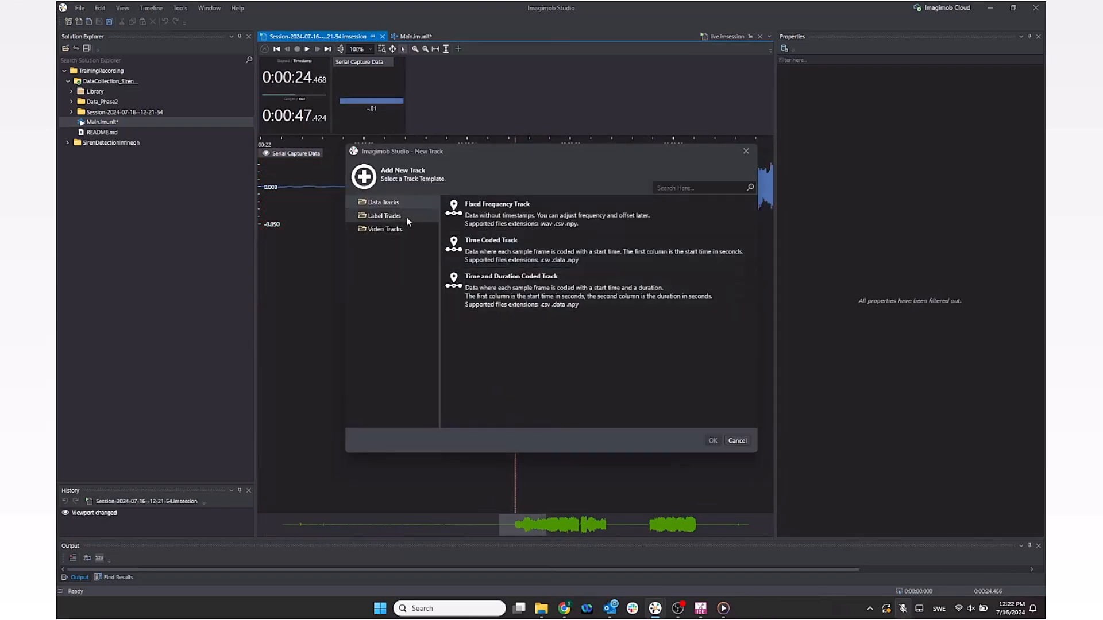
click(405, 217)
click(488, 216)
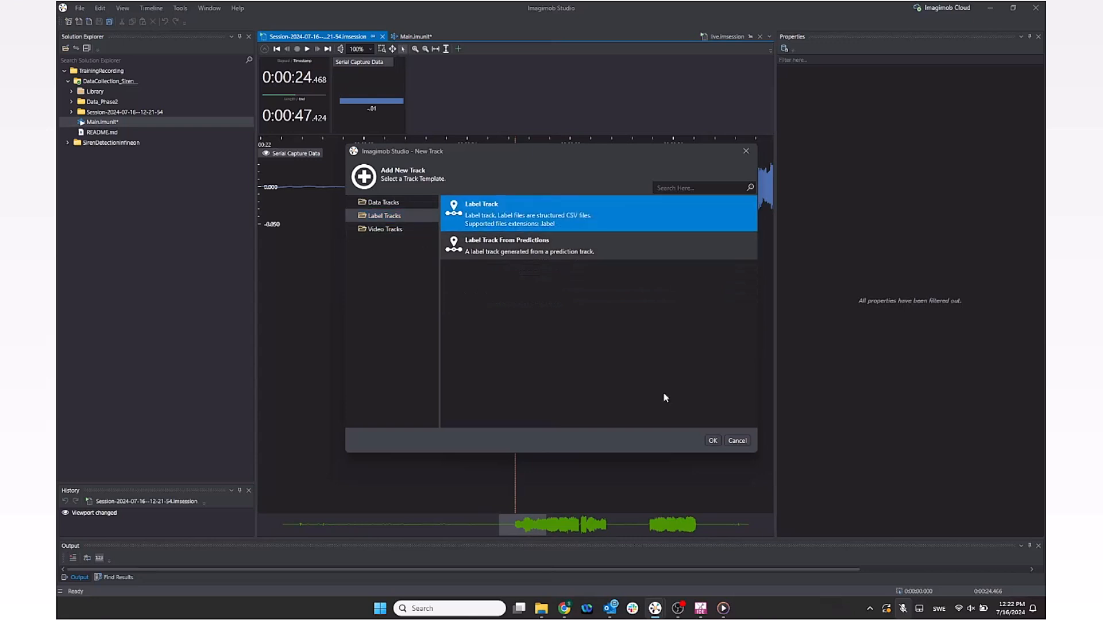
click(713, 440)
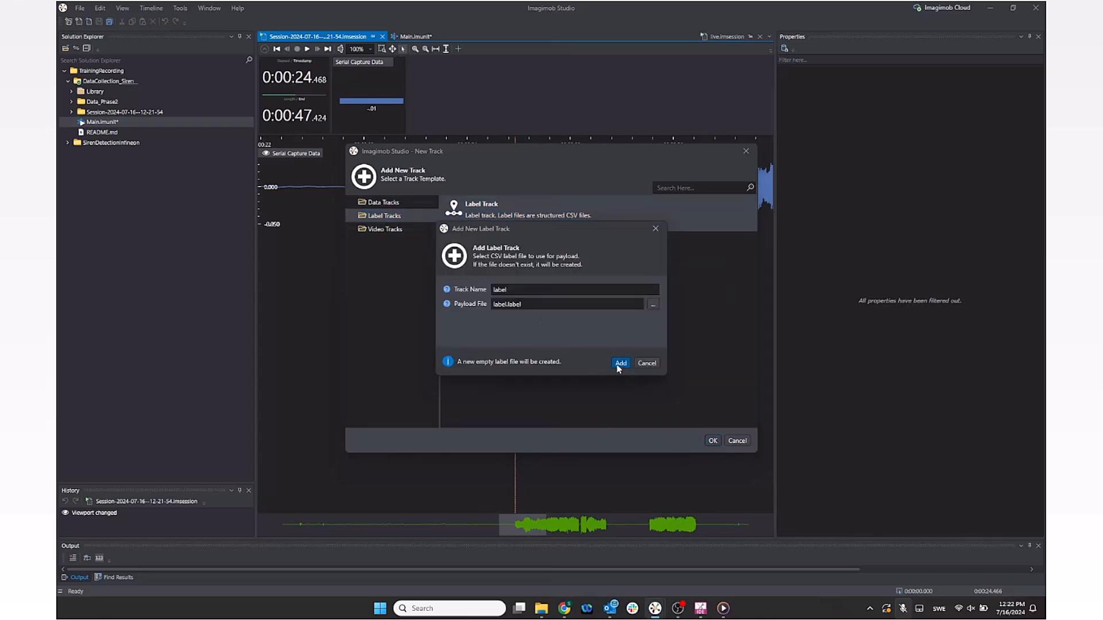
click(619, 364)
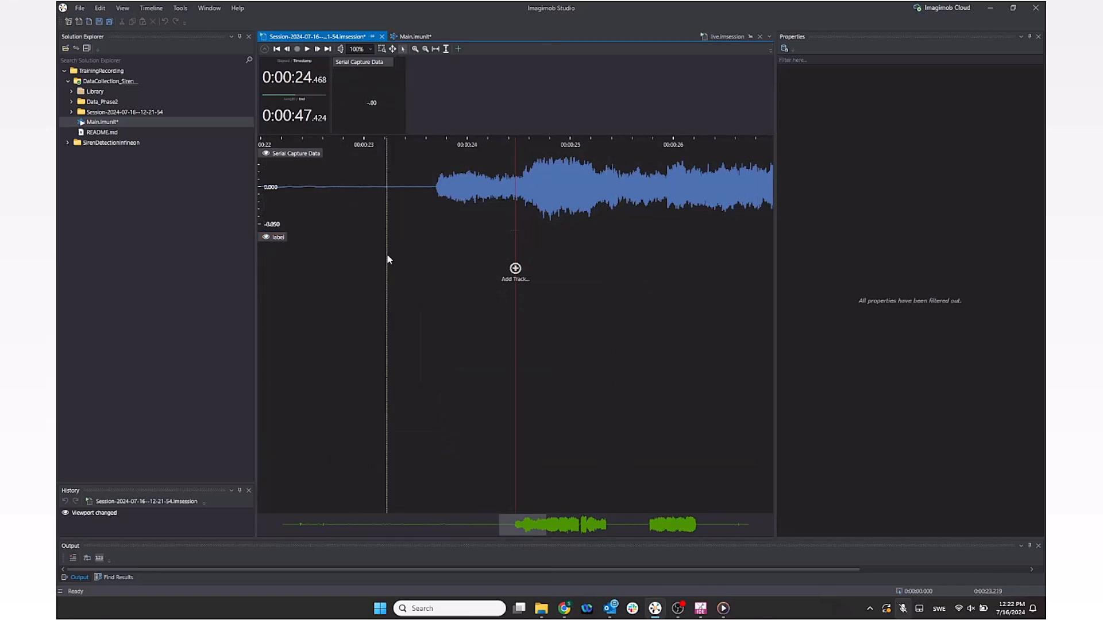
Step: Label the first two siren passages, starting around 24–29 seconds, as sirens
scroll(388, 253, down, 4)
mouse_move(498, 532)
mouse_down()
mouse_move(298, 520)
mouse_move(367, 506)
mouse_move(508, 521)
mouse_up()
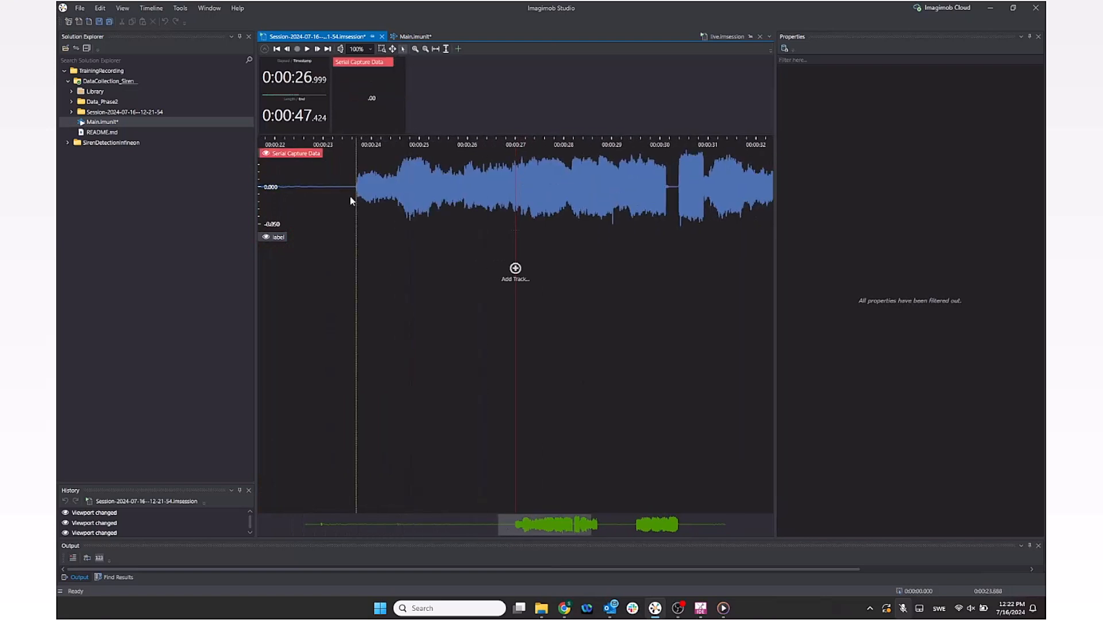
drag(356, 185, 665, 201)
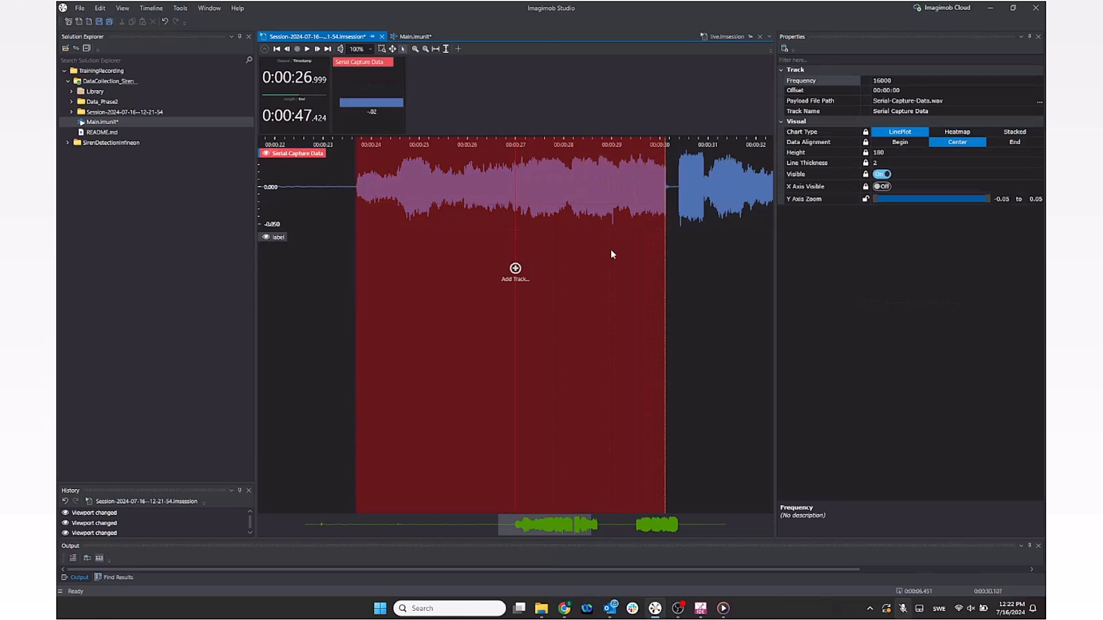
right_click(552, 245)
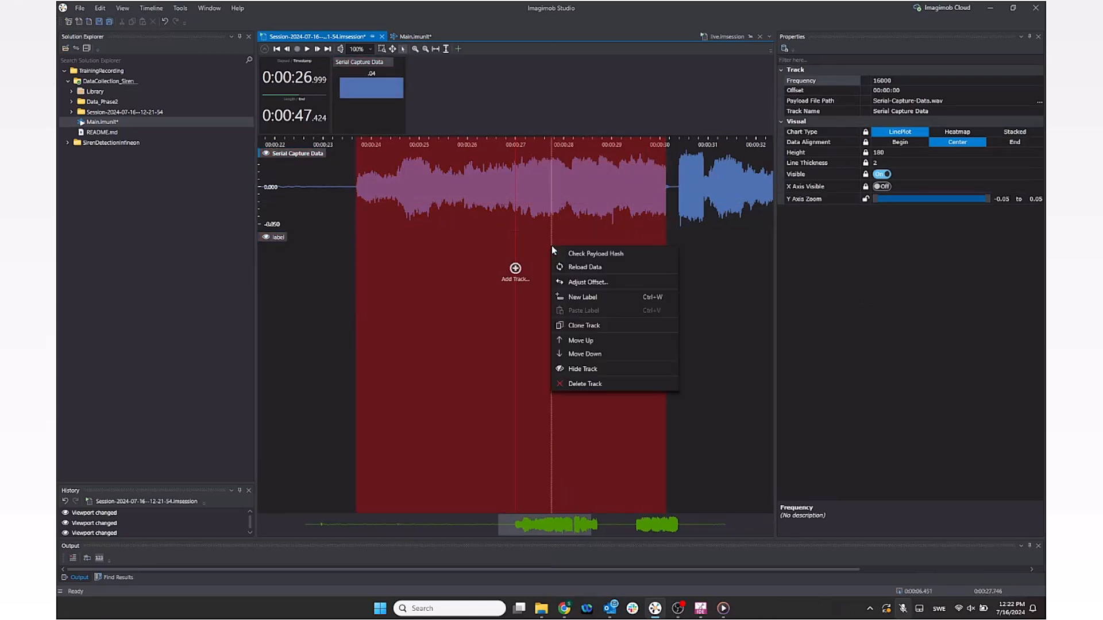
click(583, 297)
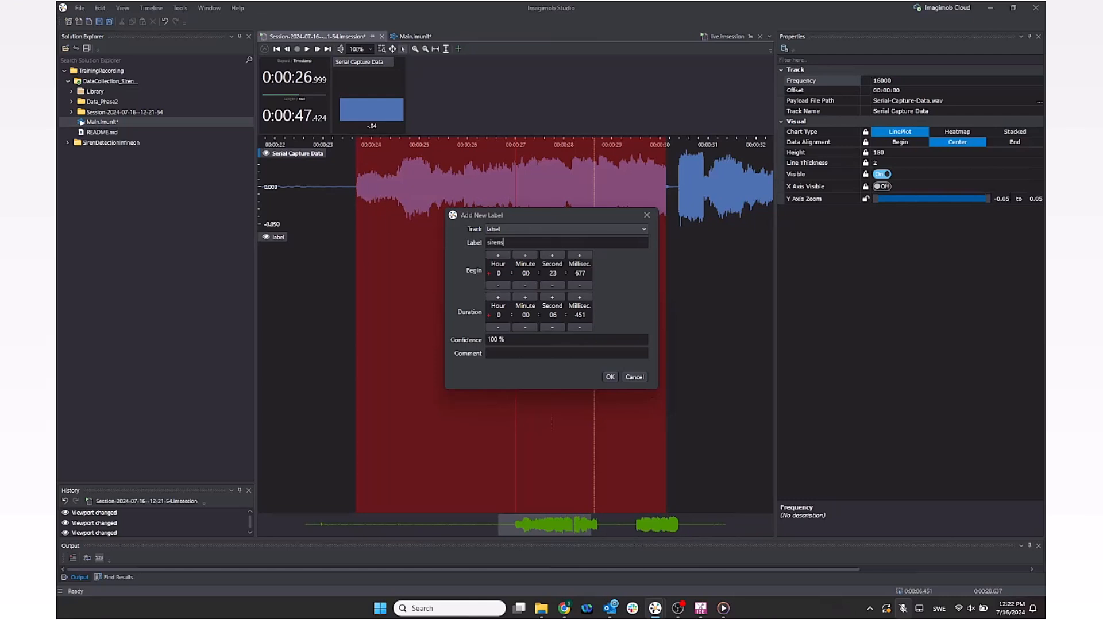
key(Return)
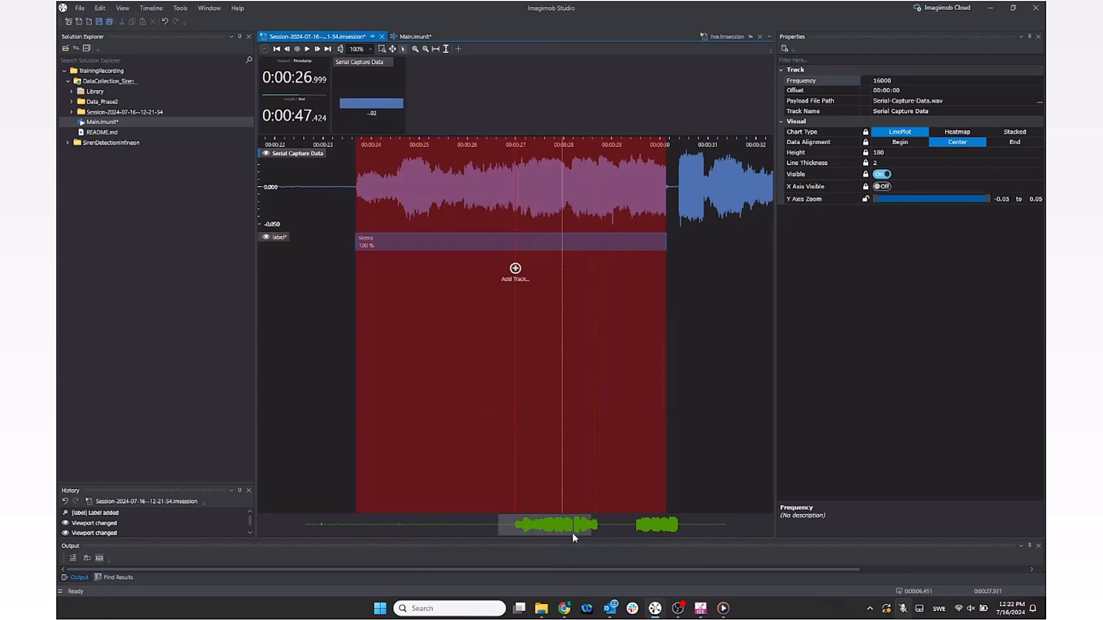
drag(572, 532, 581, 526)
drag(520, 185, 646, 192)
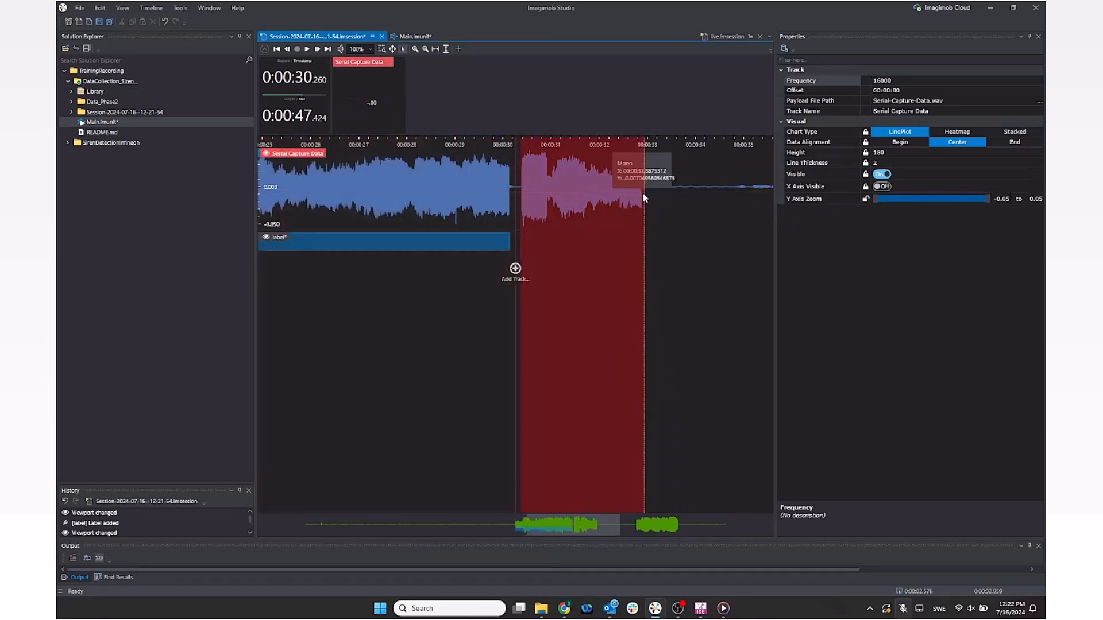
right_click(560, 247)
click(605, 302)
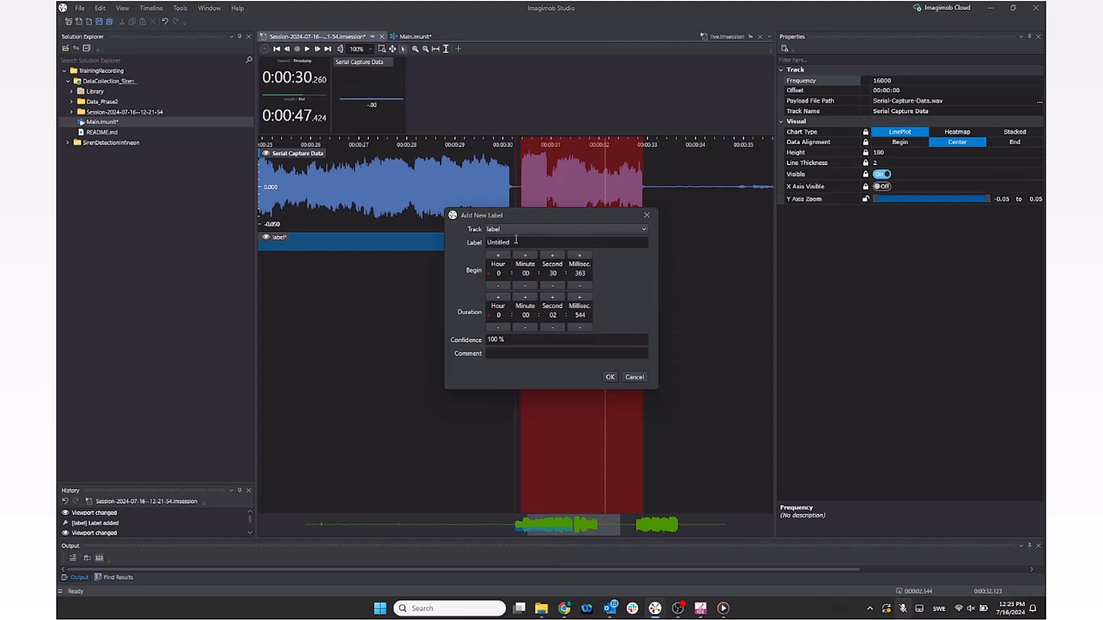
key(Return)
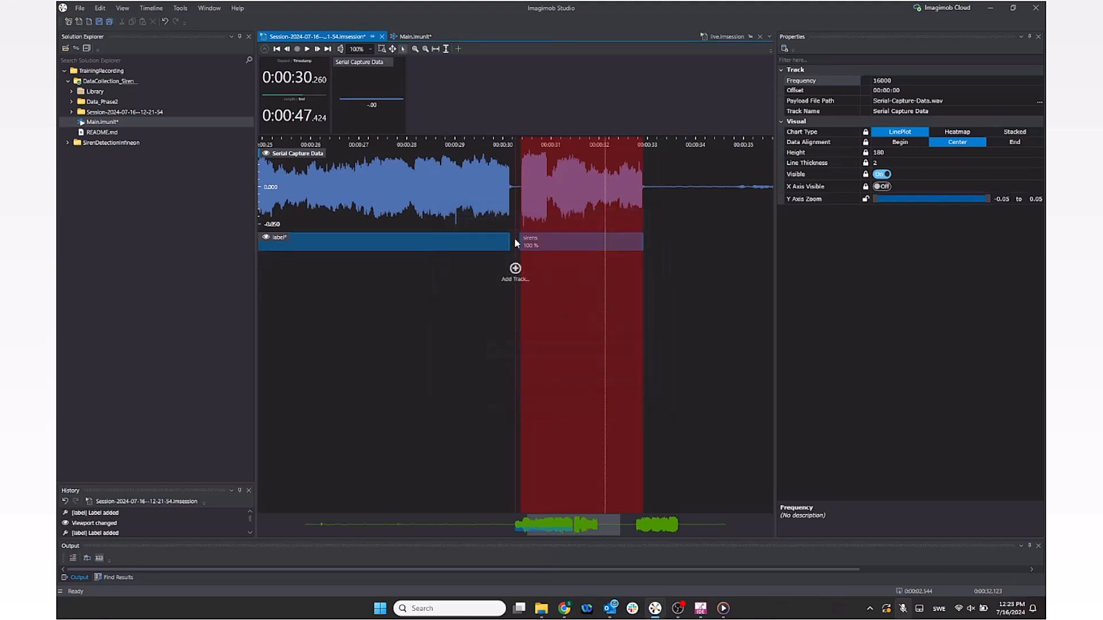
click(627, 245)
Step: Copy a sirens label onto the later siren burst and stretch it to cover the burst
right_click(626, 245)
click(653, 294)
drag(596, 524, 717, 528)
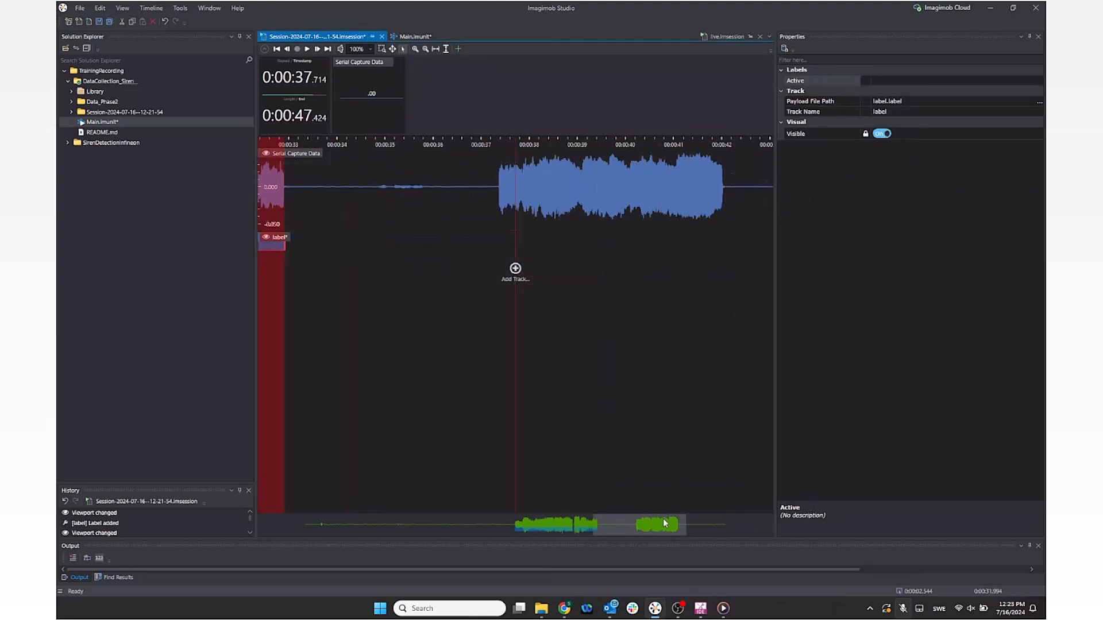
right_click(562, 237)
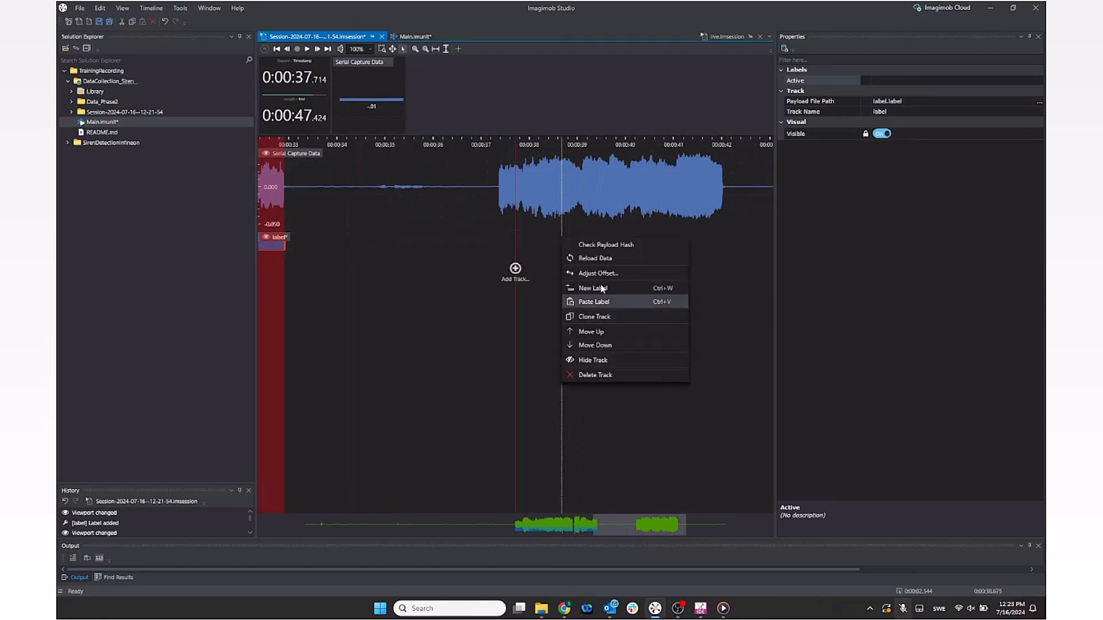
click(600, 301)
drag(655, 239, 553, 233)
drag(621, 242, 728, 244)
drag(501, 236, 498, 236)
click(745, 245)
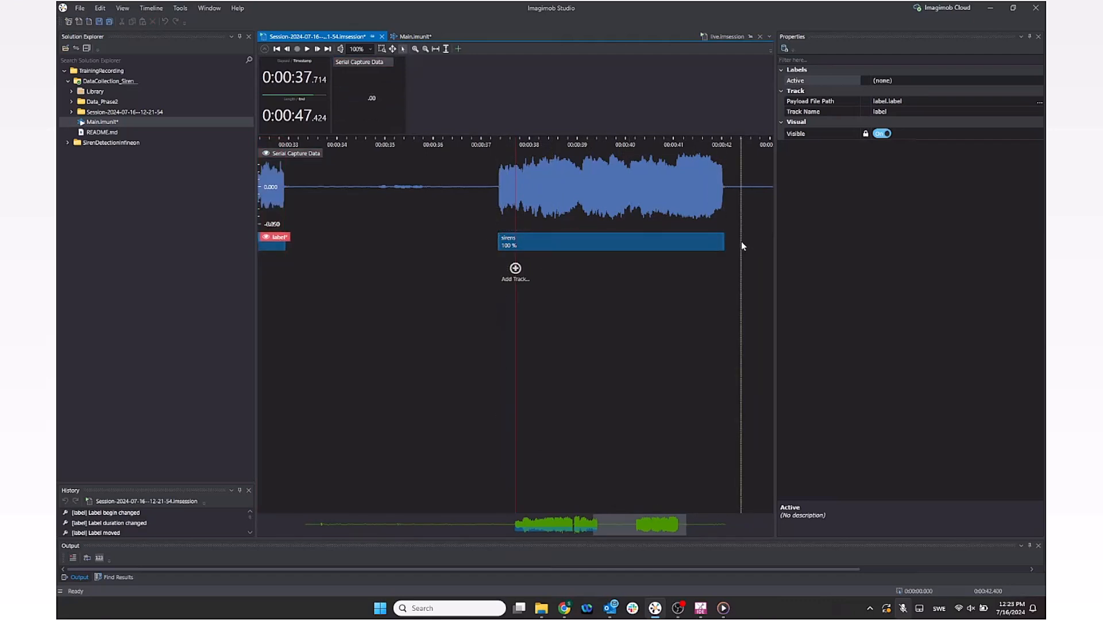
Step: Save the labelled session and open the SirenDetectionInfineon project file
right_click(741, 242)
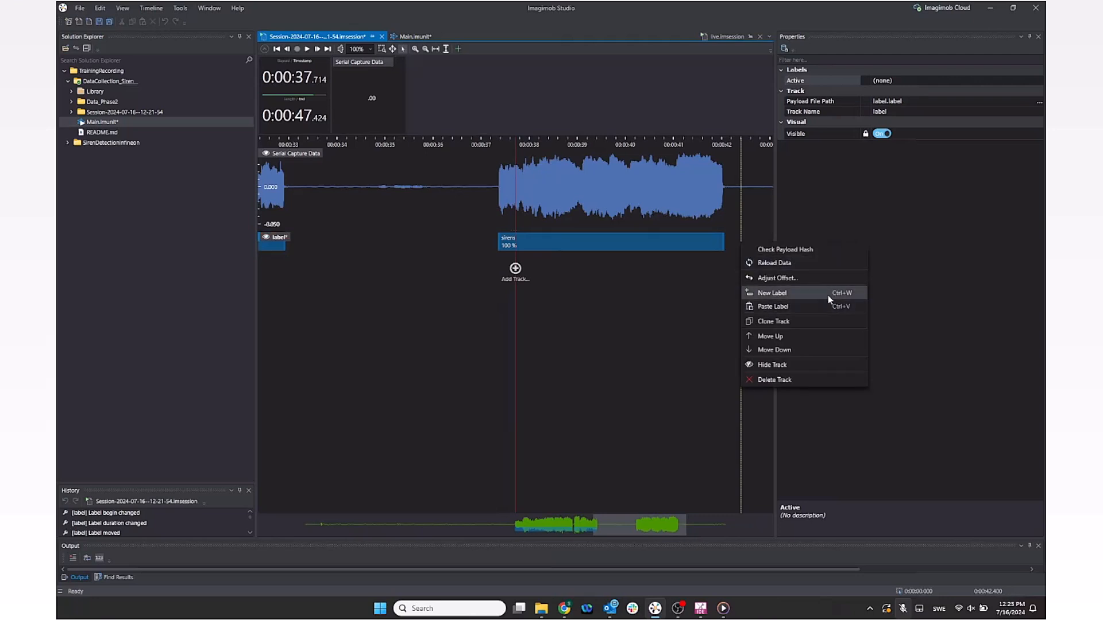
click(736, 239)
key(ctrl+s)
drag(628, 522, 555, 516)
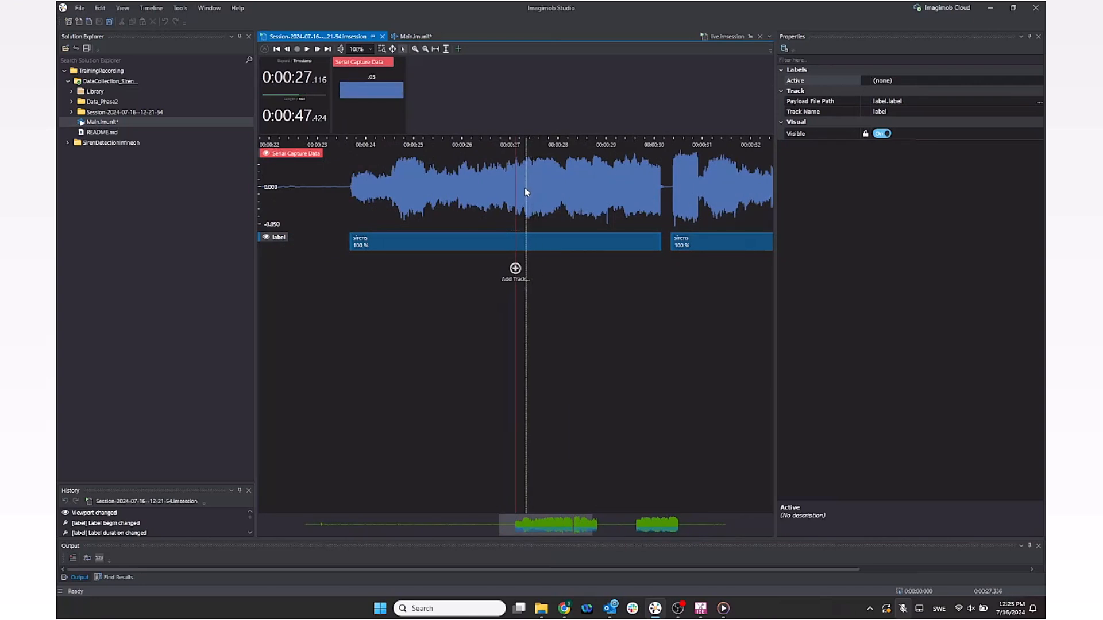
drag(557, 518, 610, 524)
double_click(111, 142)
click(132, 418)
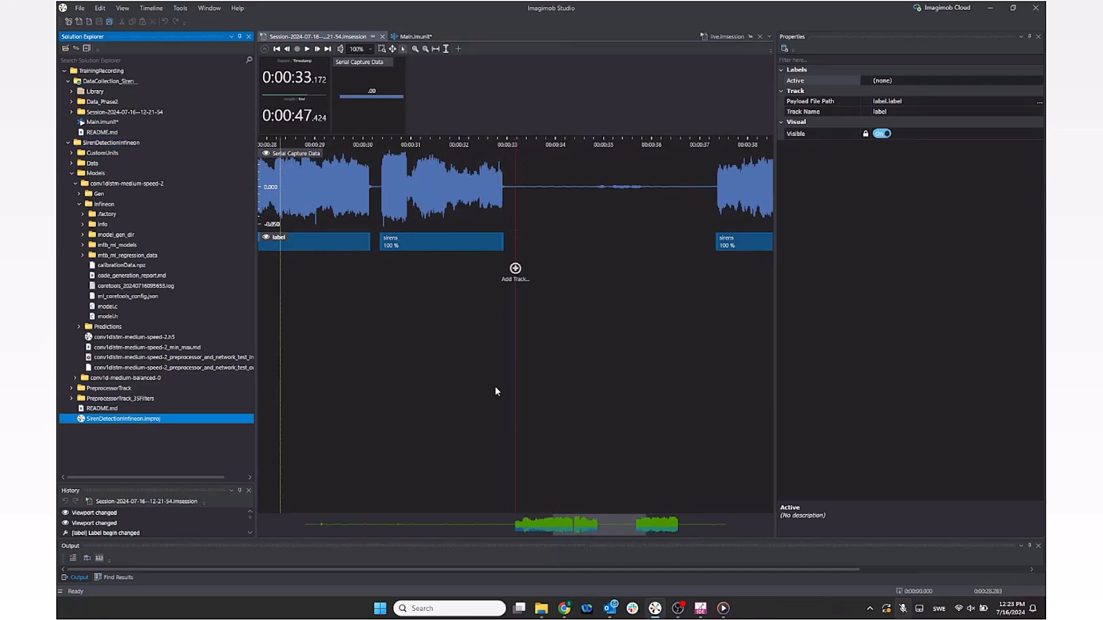
click(353, 505)
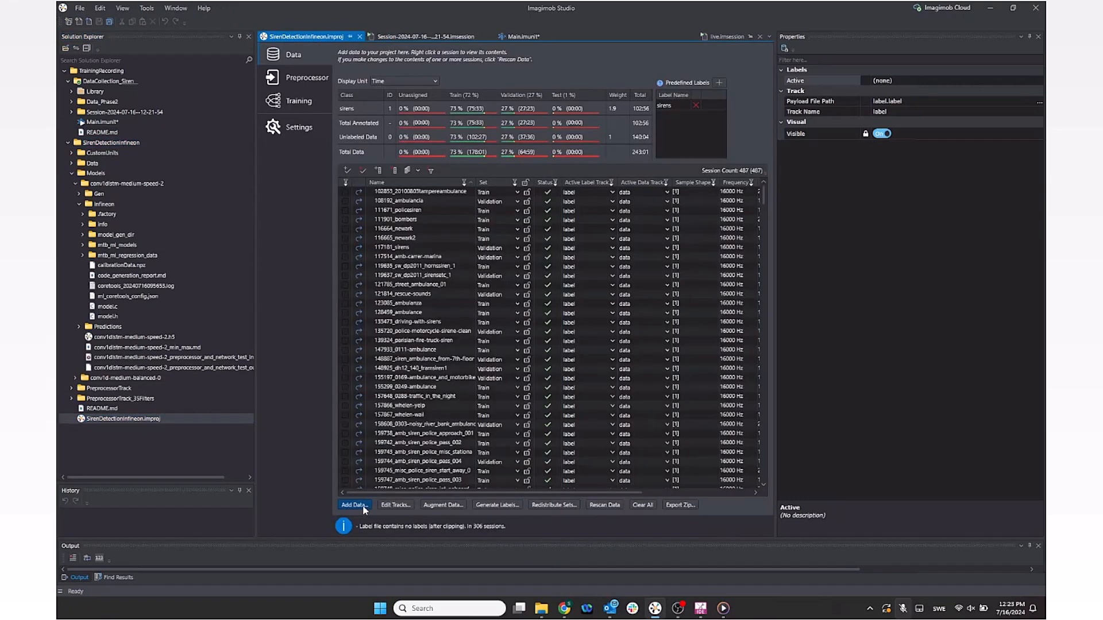
click(478, 328)
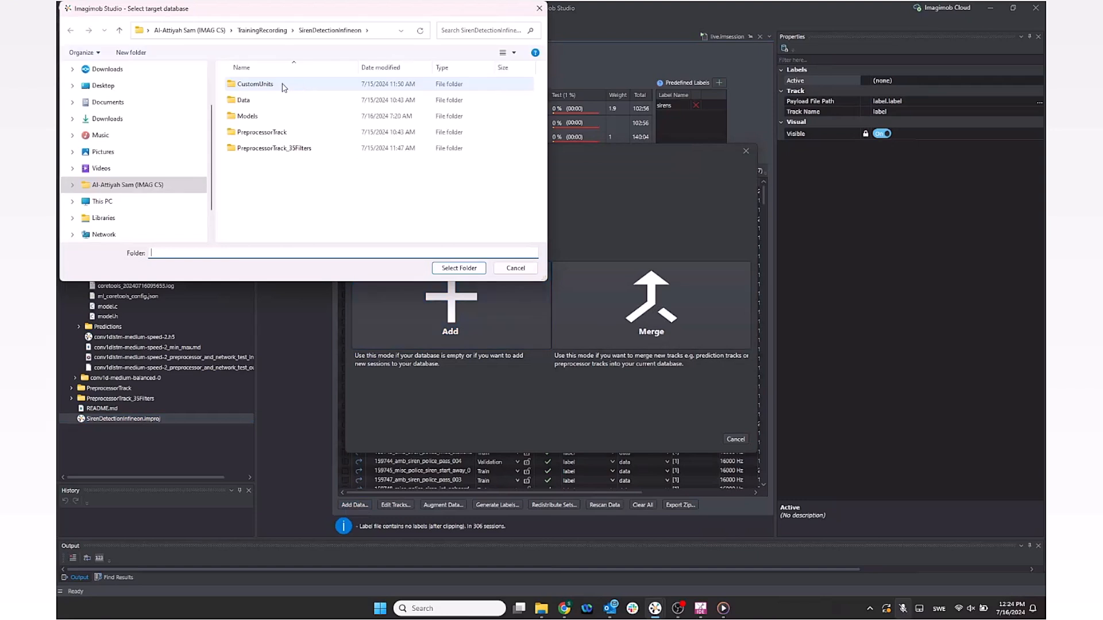
double_click(269, 83)
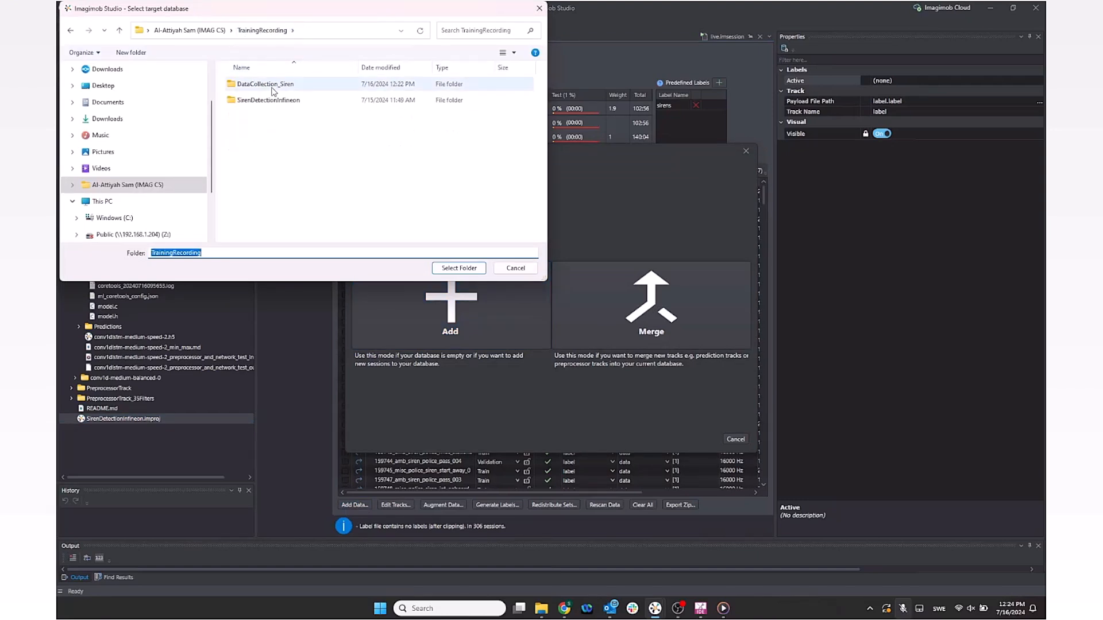
click(304, 100)
click(458, 269)
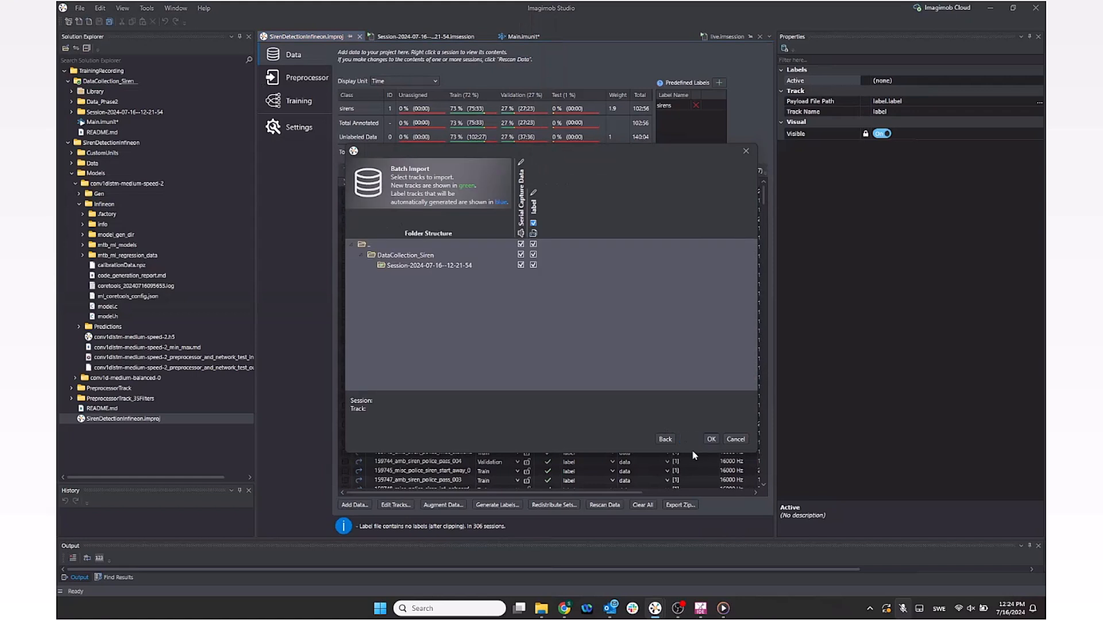
click(418, 217)
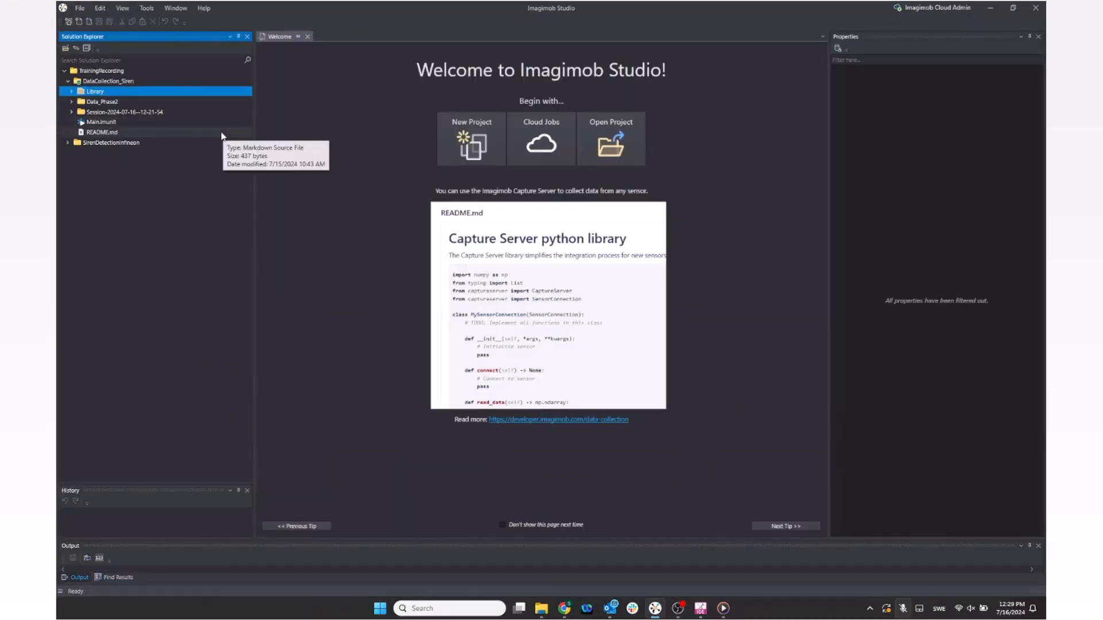
Step: Open Main.imunit and drag the conv1d-medium-balanced-0 model from the Models folder onto the graph
double_click(209, 125)
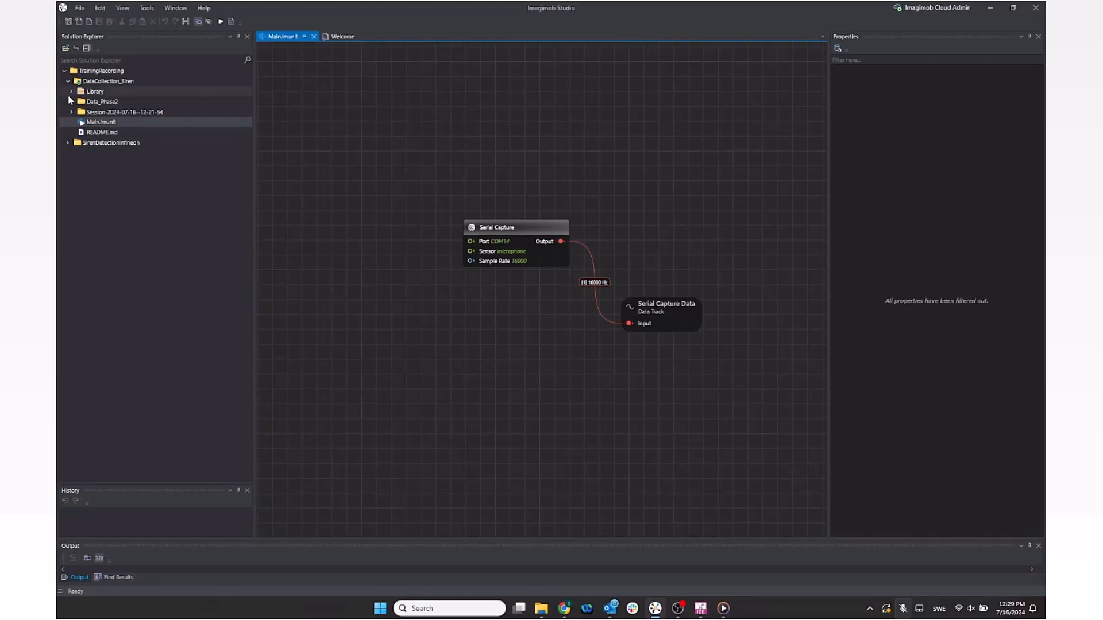
click(68, 142)
double_click(97, 173)
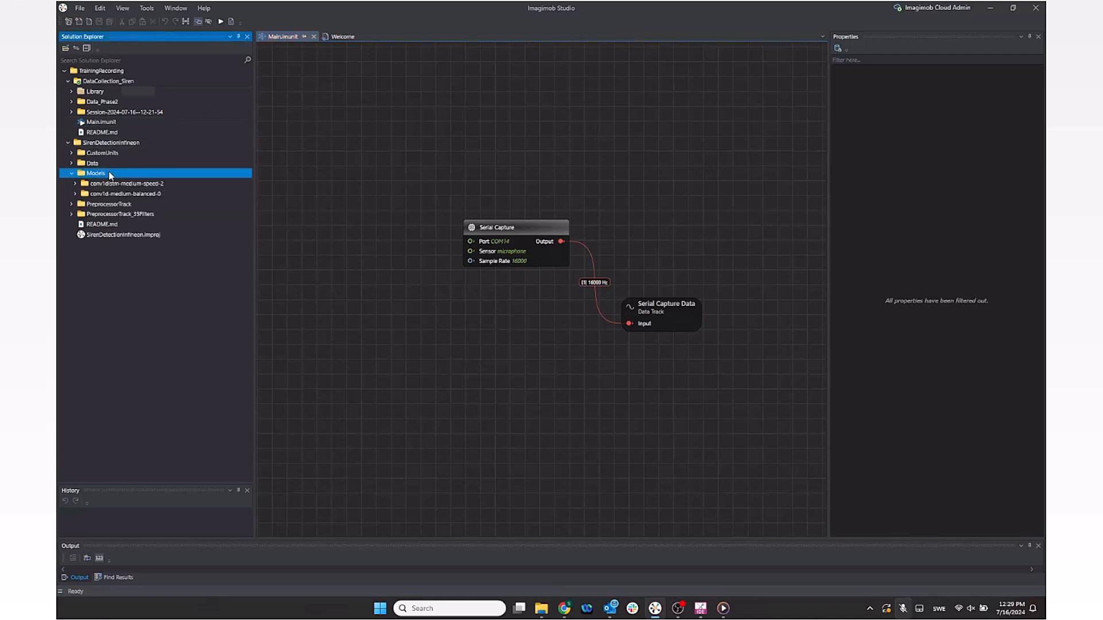
double_click(131, 193)
drag(125, 215, 500, 371)
Step: Arrange the nodes and connect the Serial Capture output to the preprocessor input
drag(471, 227, 340, 202)
click(766, 423)
drag(561, 376, 413, 348)
drag(610, 450, 673, 429)
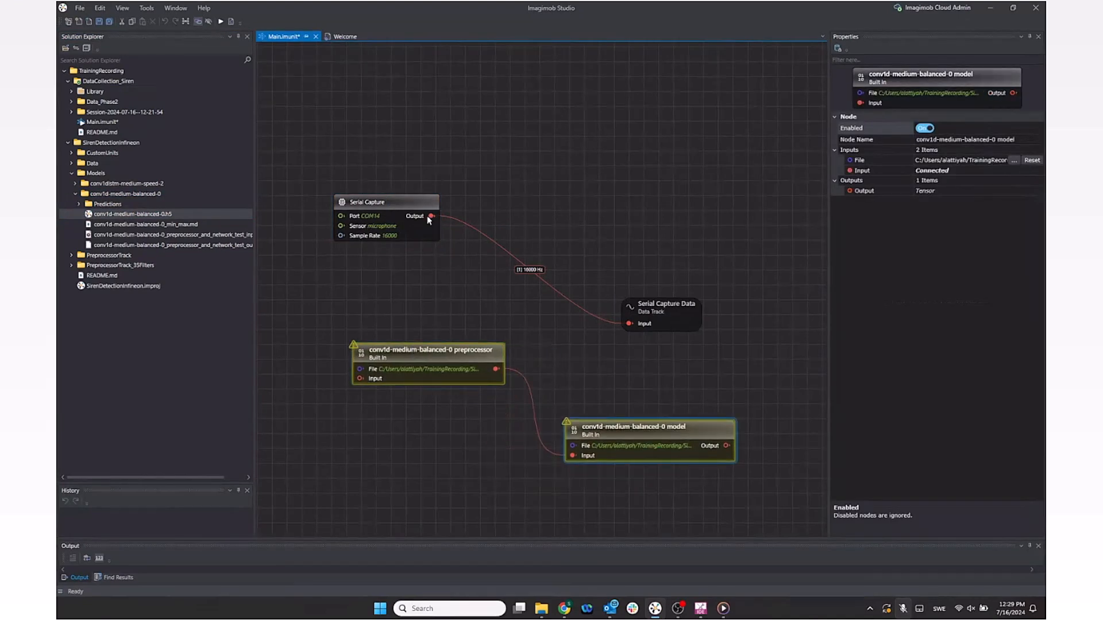
drag(353, 378, 361, 378)
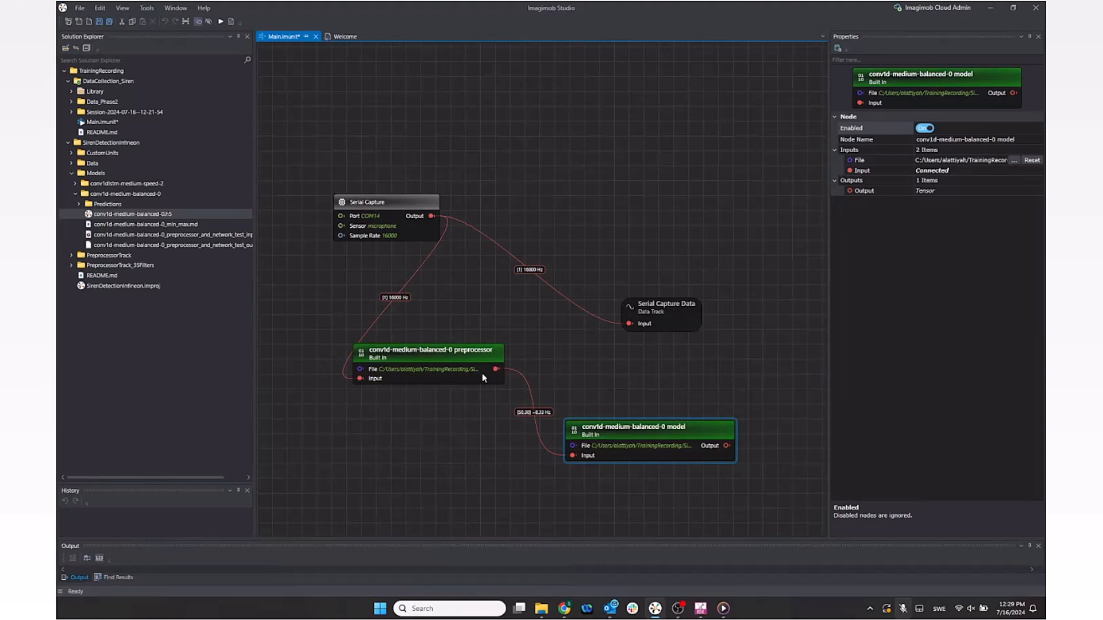
drag(456, 372, 501, 377)
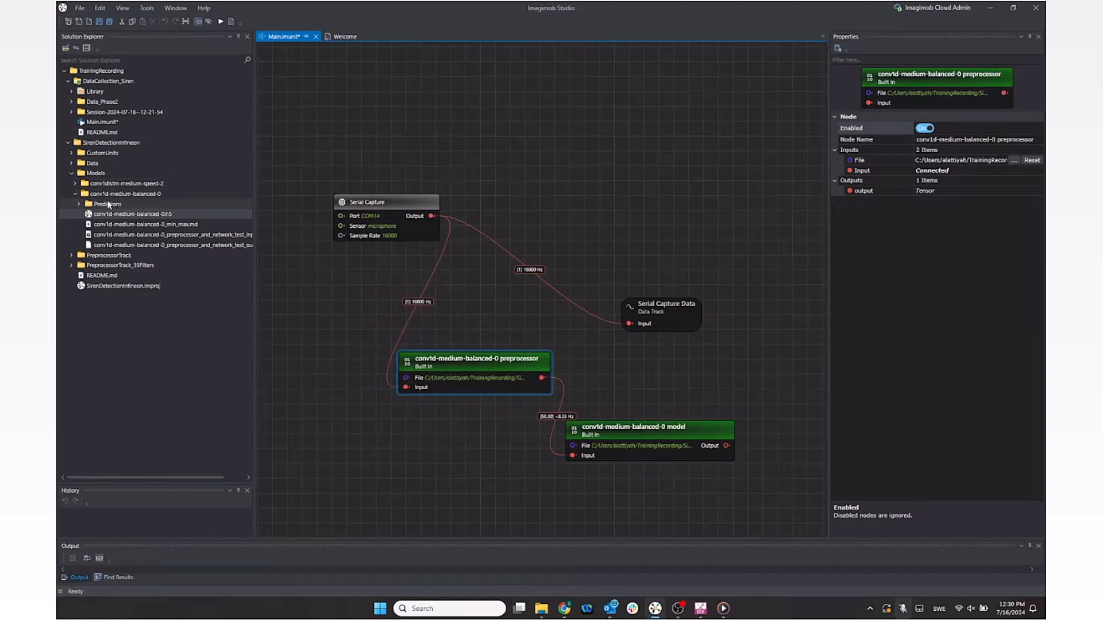
Step: Add a Data Track node from Library > Visualization and wire the model Output to it
click(67, 142)
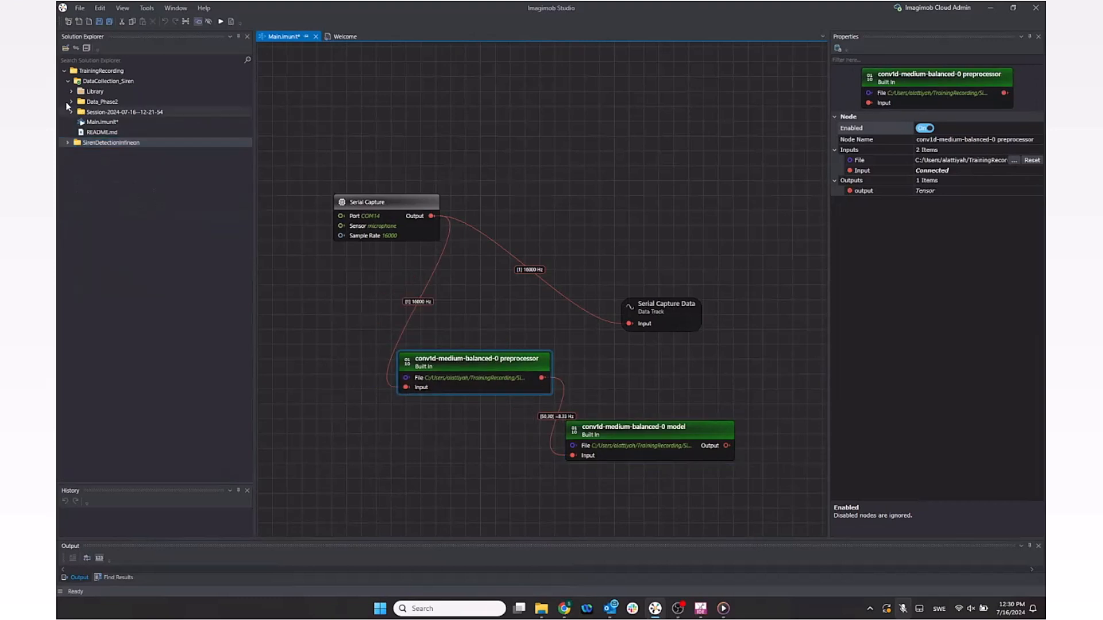
click(71, 91)
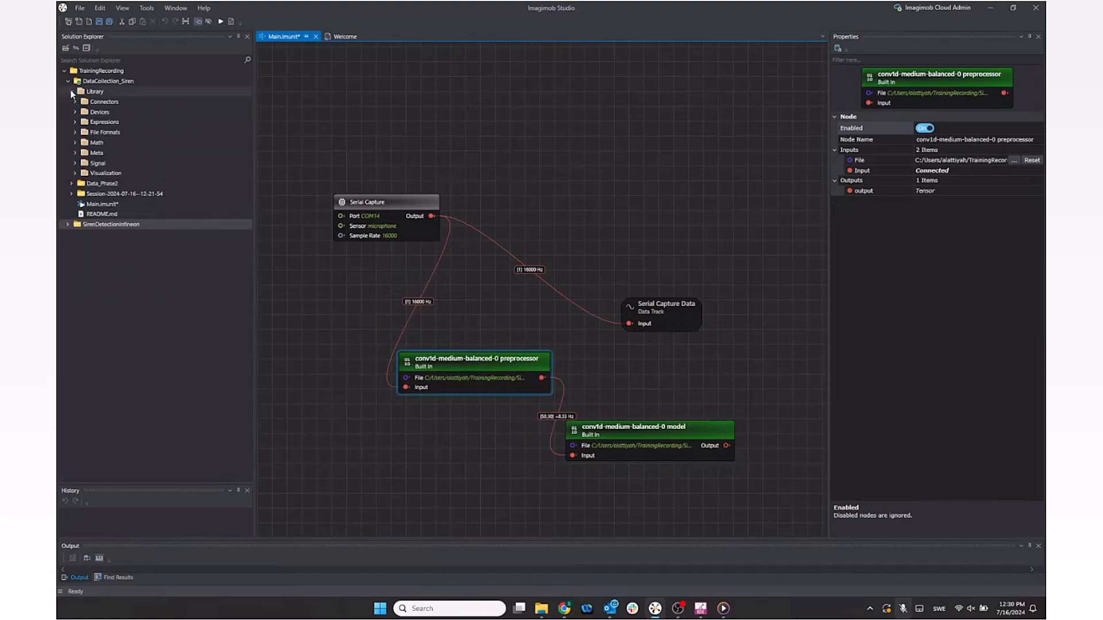
double_click(96, 173)
drag(117, 183, 765, 357)
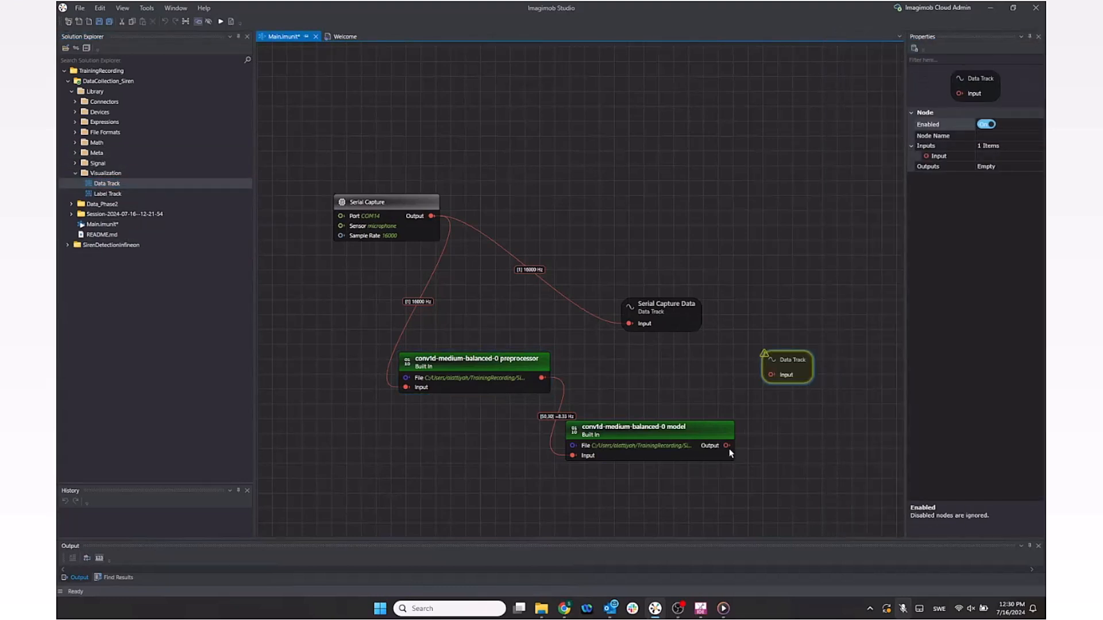
drag(771, 373, 771, 374)
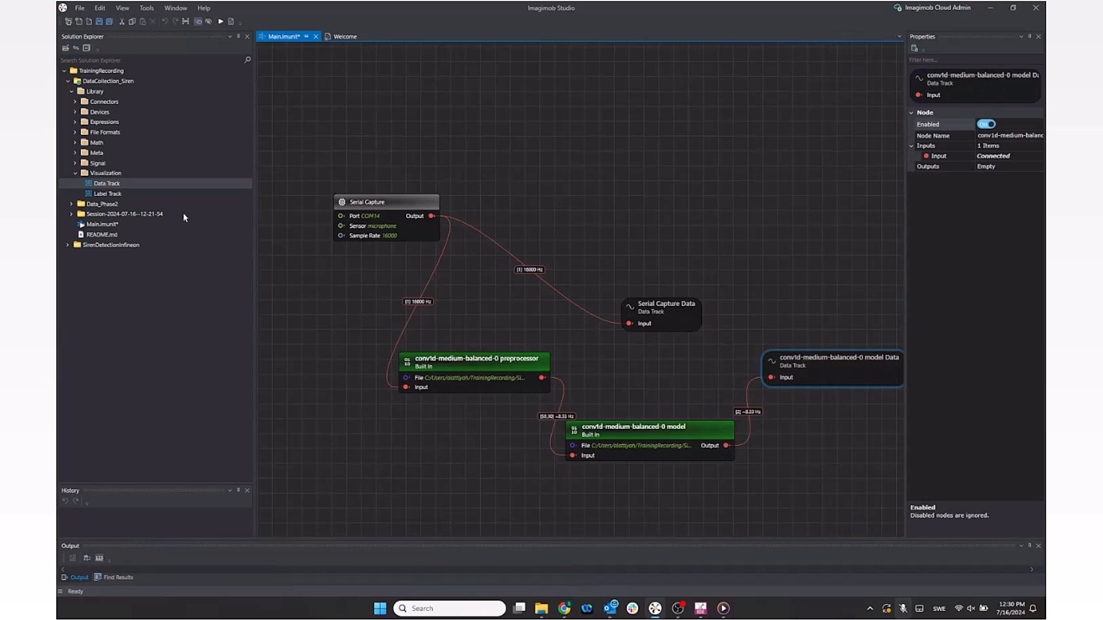
Step: Add a Label Track node and wire the model Output to it
click(107, 194)
drag(820, 435, 779, 437)
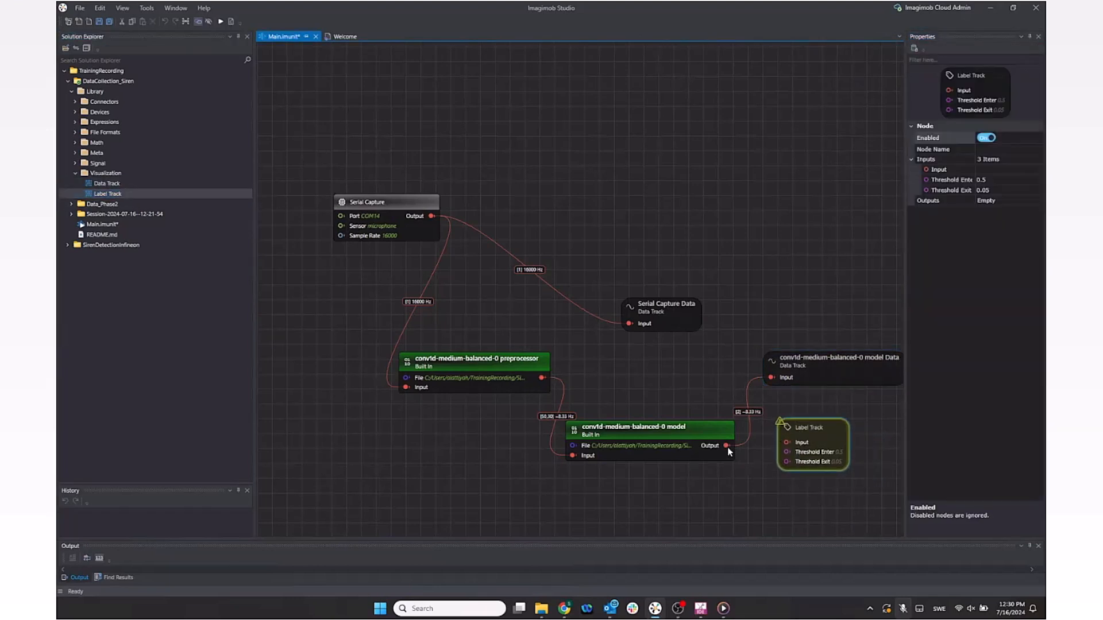
drag(787, 442, 787, 443)
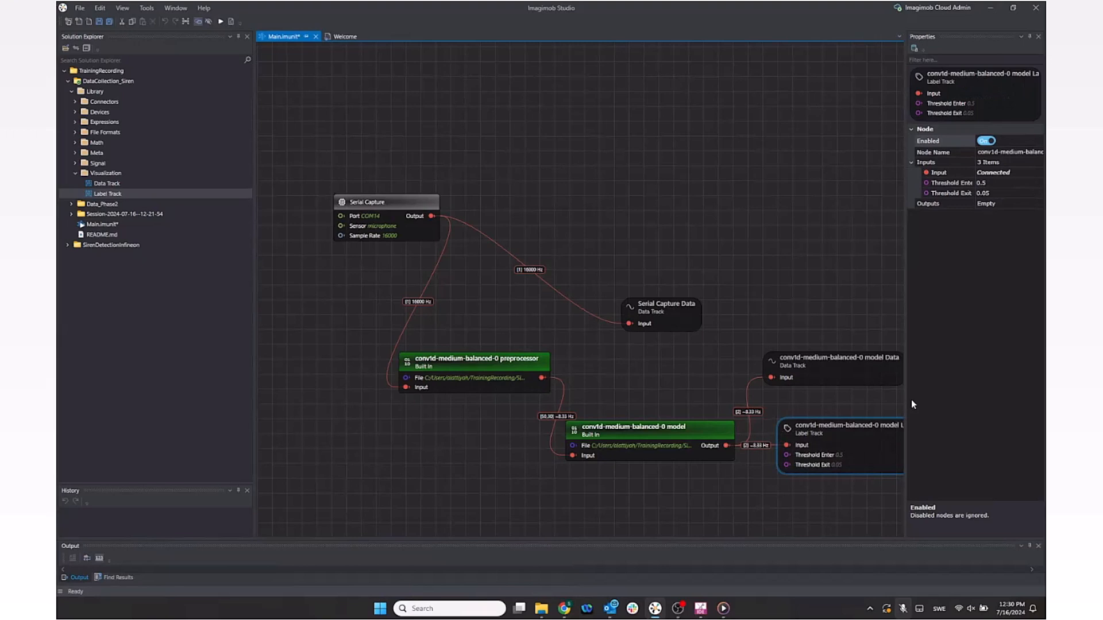
drag(963, 395, 989, 395)
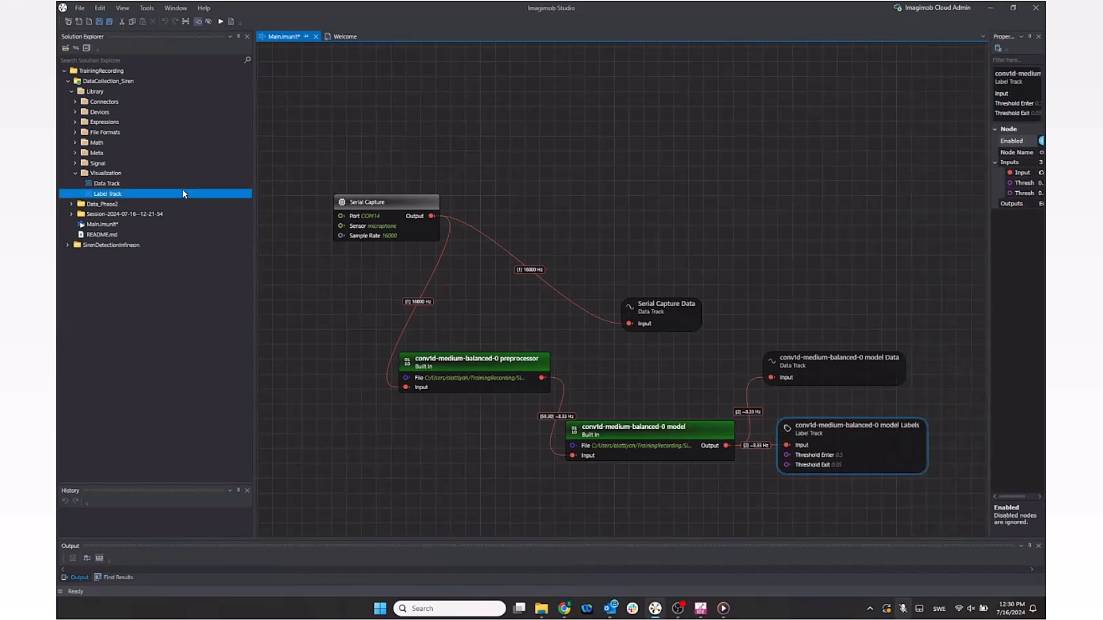
Step: Add a Predefined Labels node with the label 'sirens', then start live microphone capture
double_click(99, 154)
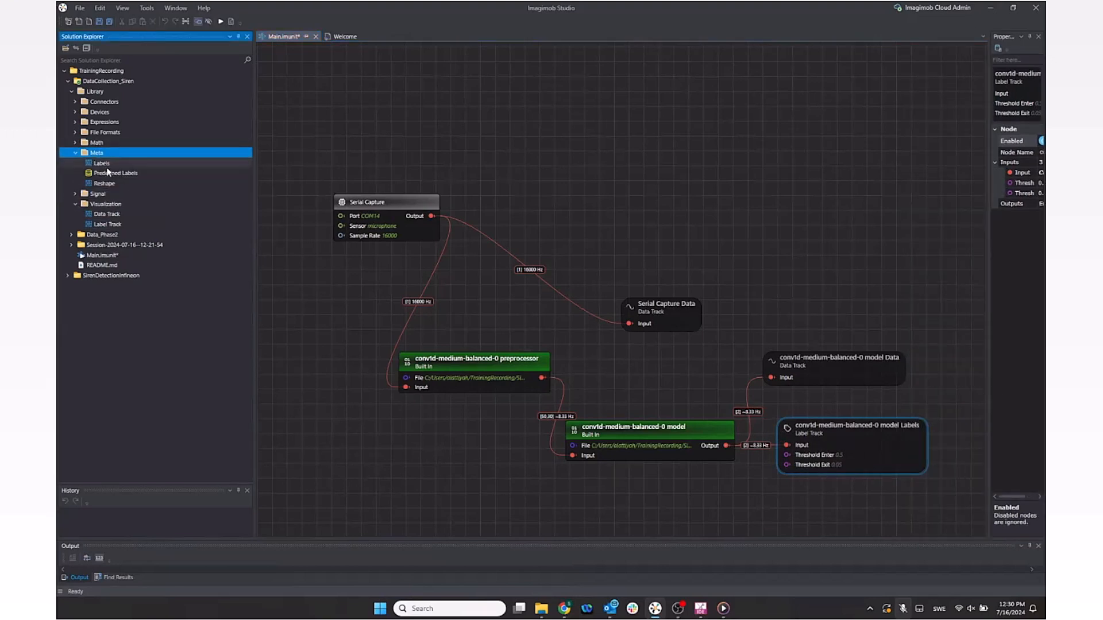
click(127, 175)
drag(127, 175, 641, 143)
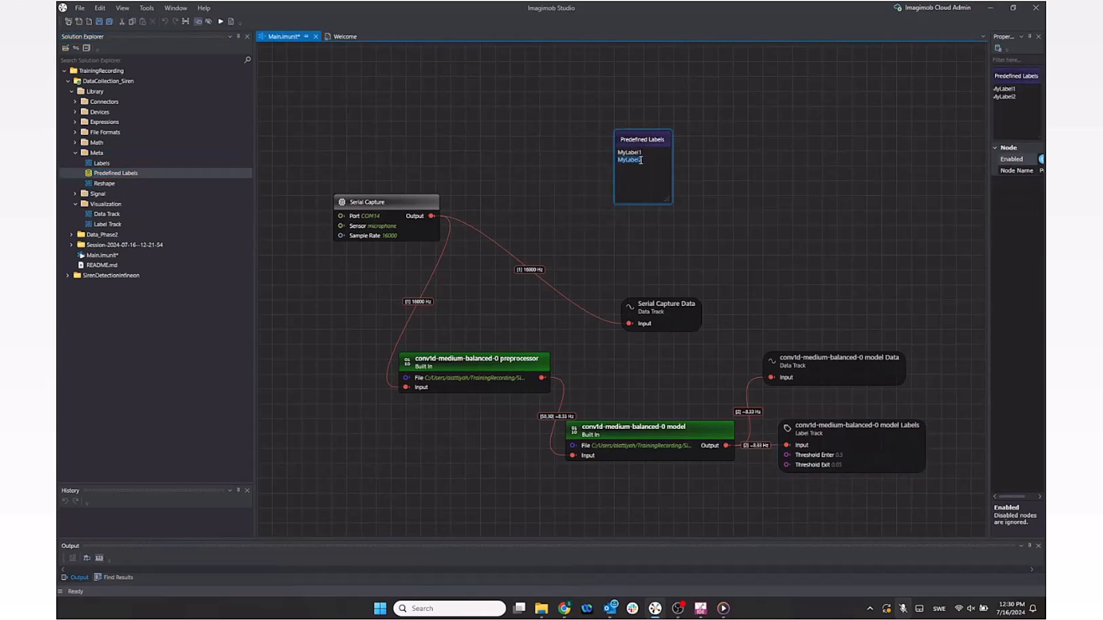
text(sirens)
click(376, 264)
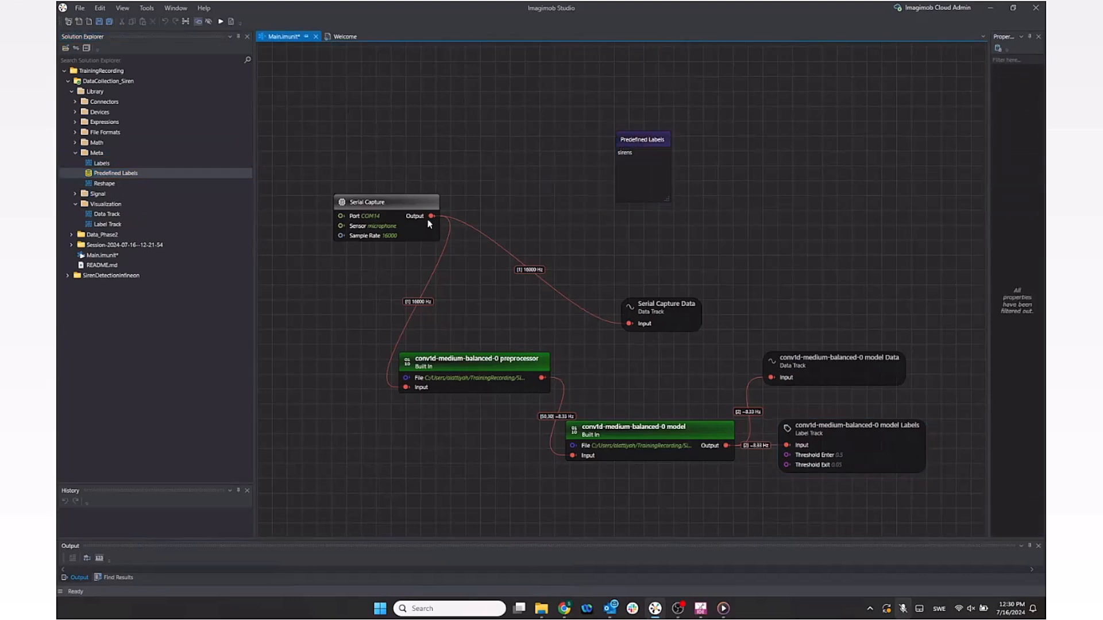
drag(645, 184, 346, 104)
click(553, 137)
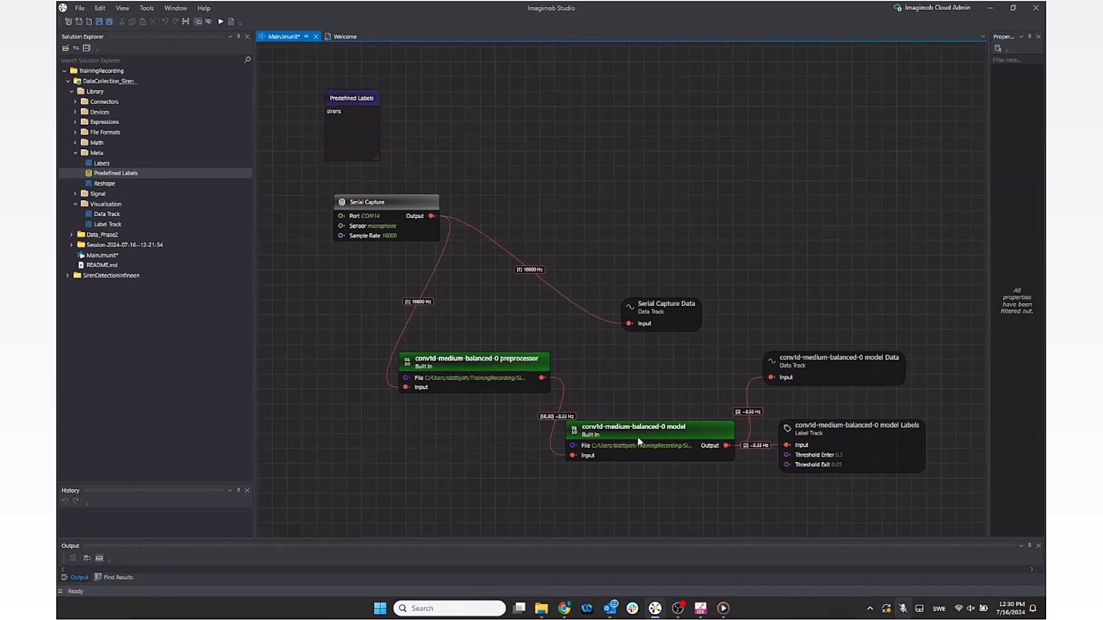
click(220, 22)
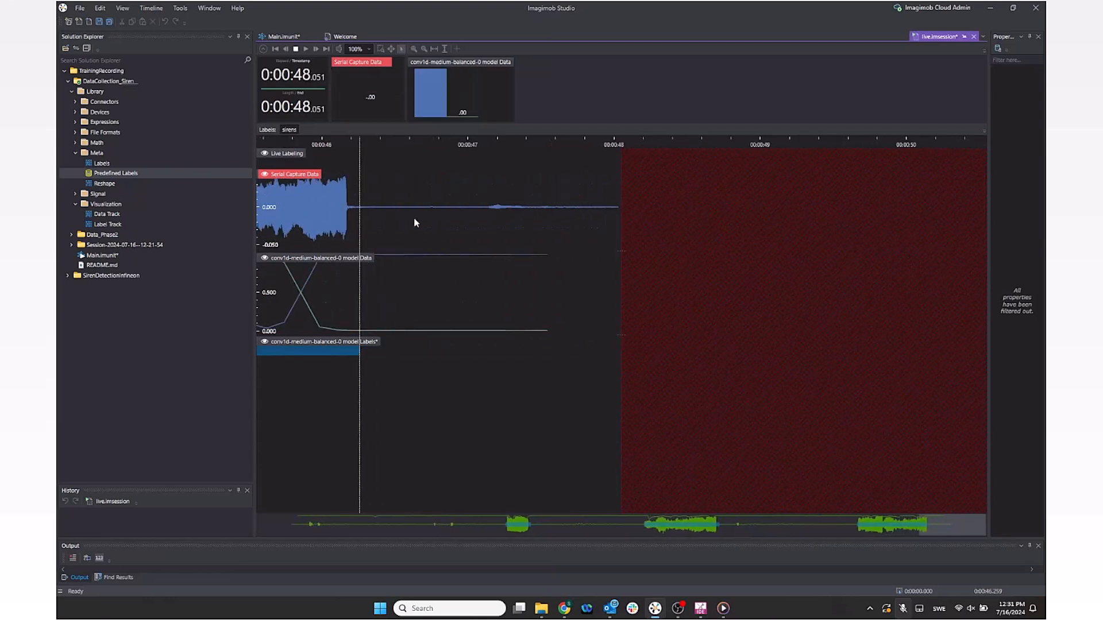
Step: Stop the capture at about 51 seconds, review it from the beginning, and begin saving it with Ctrl+S
click(296, 49)
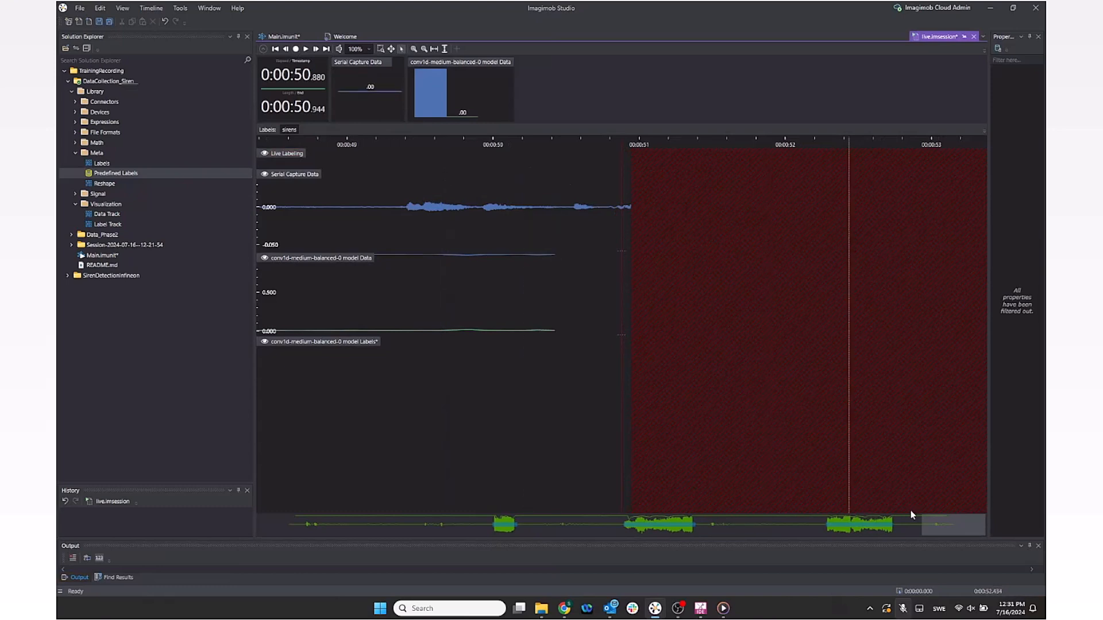
drag(894, 524, 836, 521)
scroll(635, 303, down, 5)
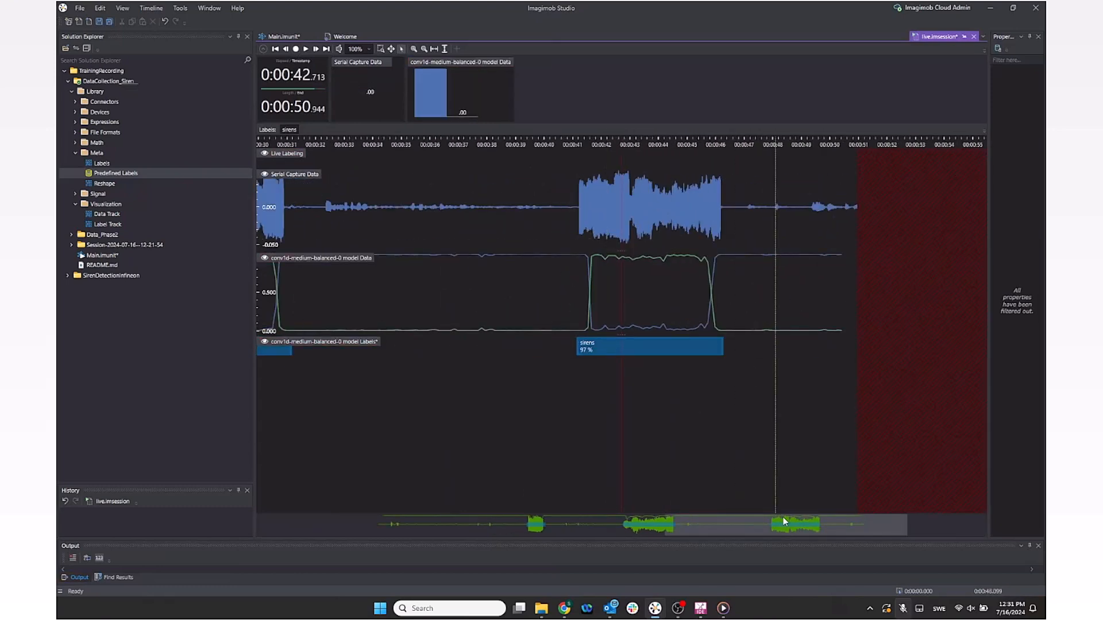
drag(548, 523, 759, 530)
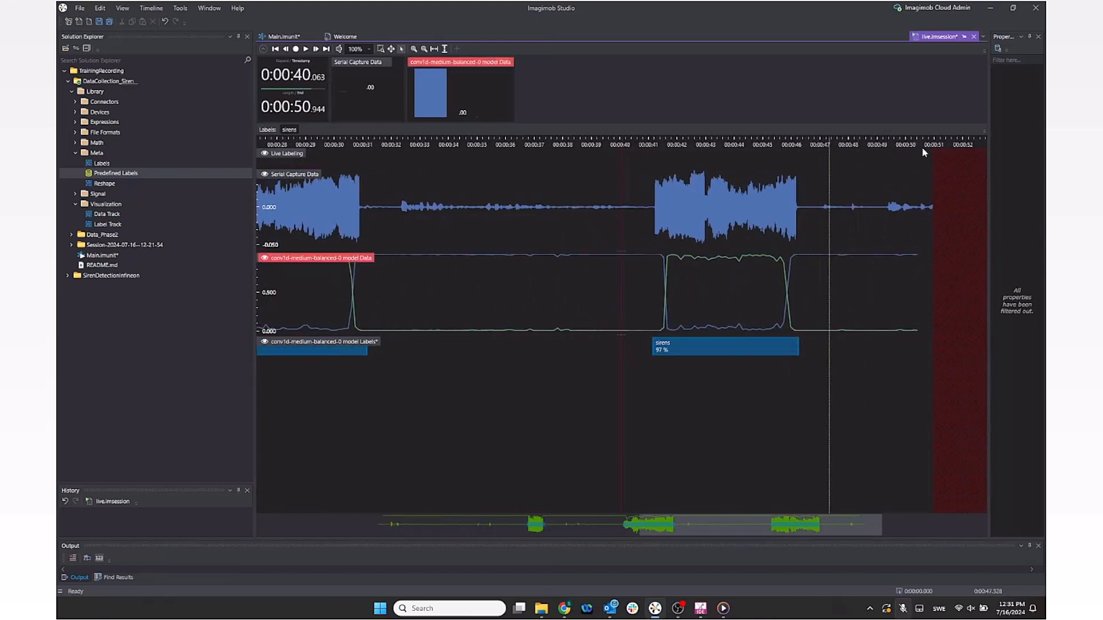
drag(781, 532, 516, 516)
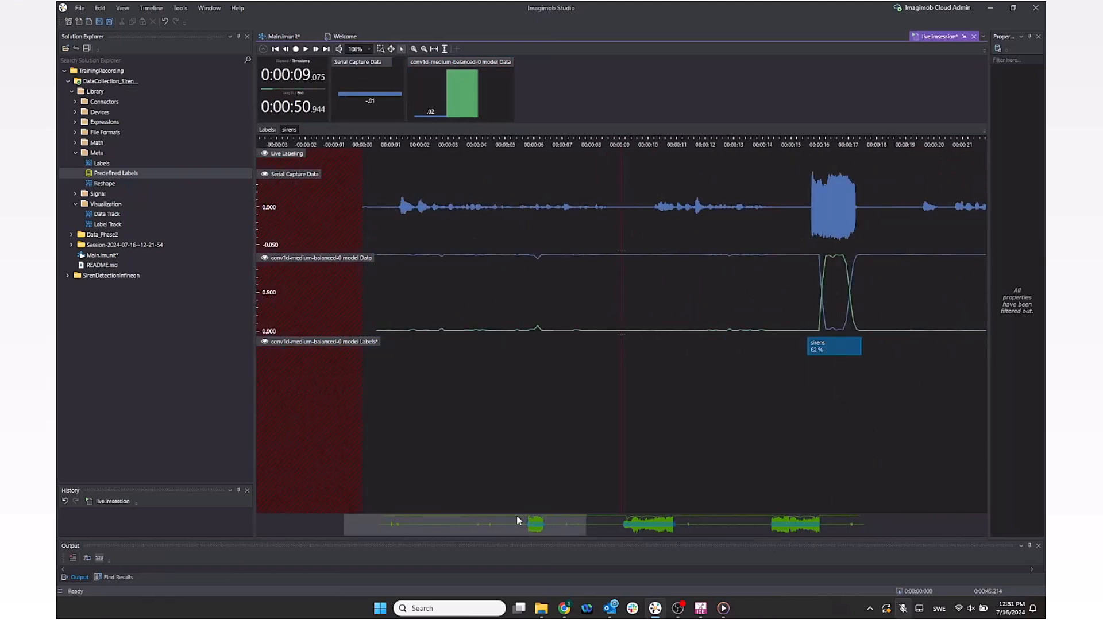
key(ctrl+s)
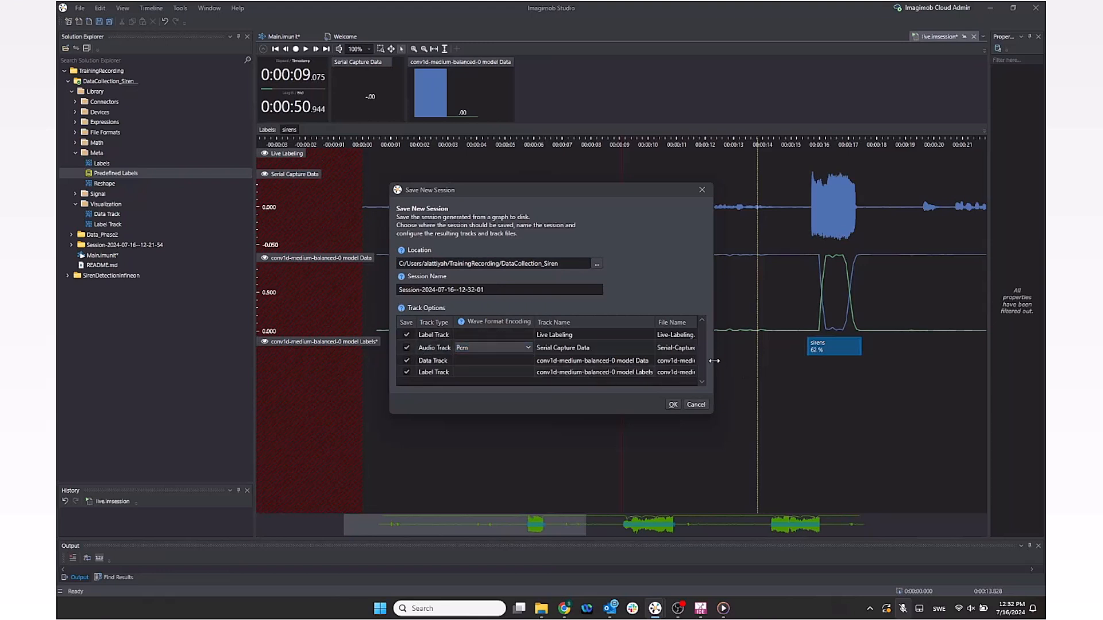
drag(714, 361, 766, 361)
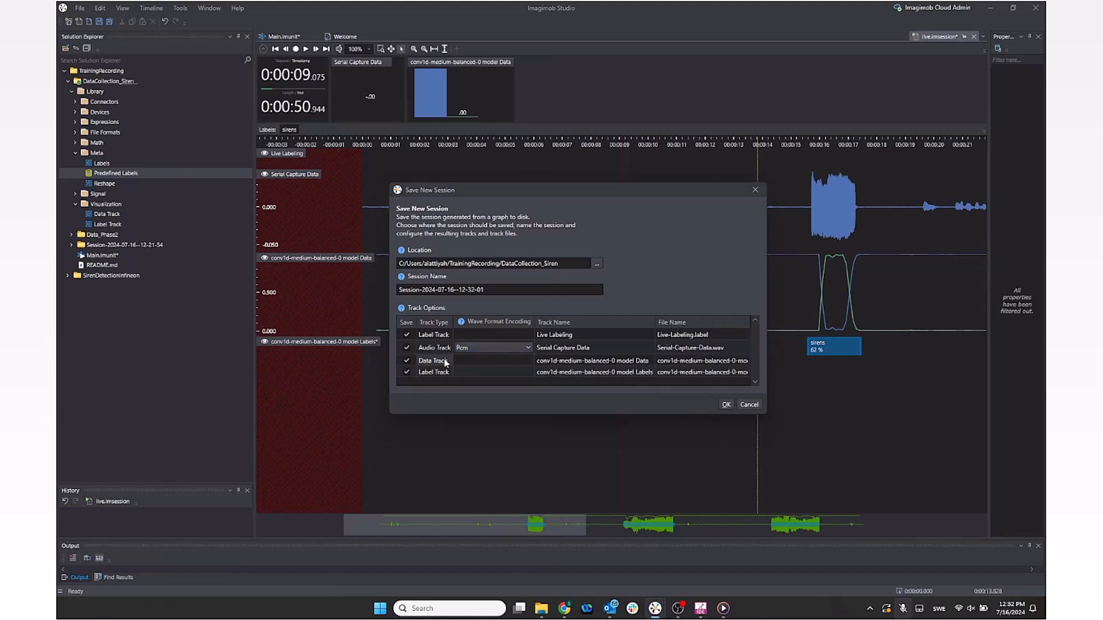
click(726, 404)
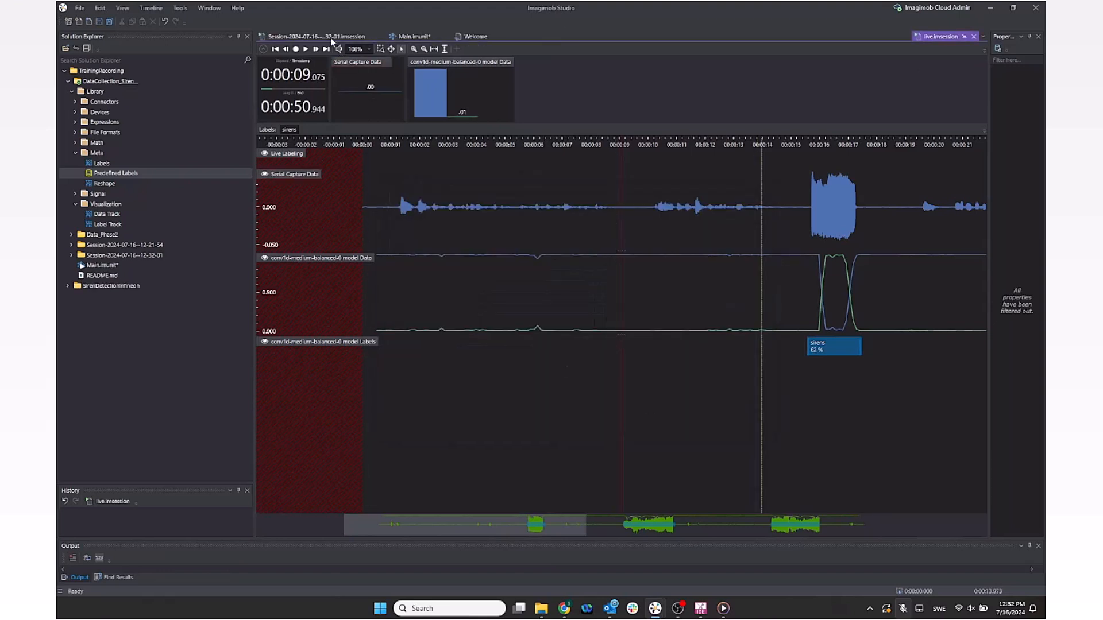
double_click(141, 285)
click(117, 430)
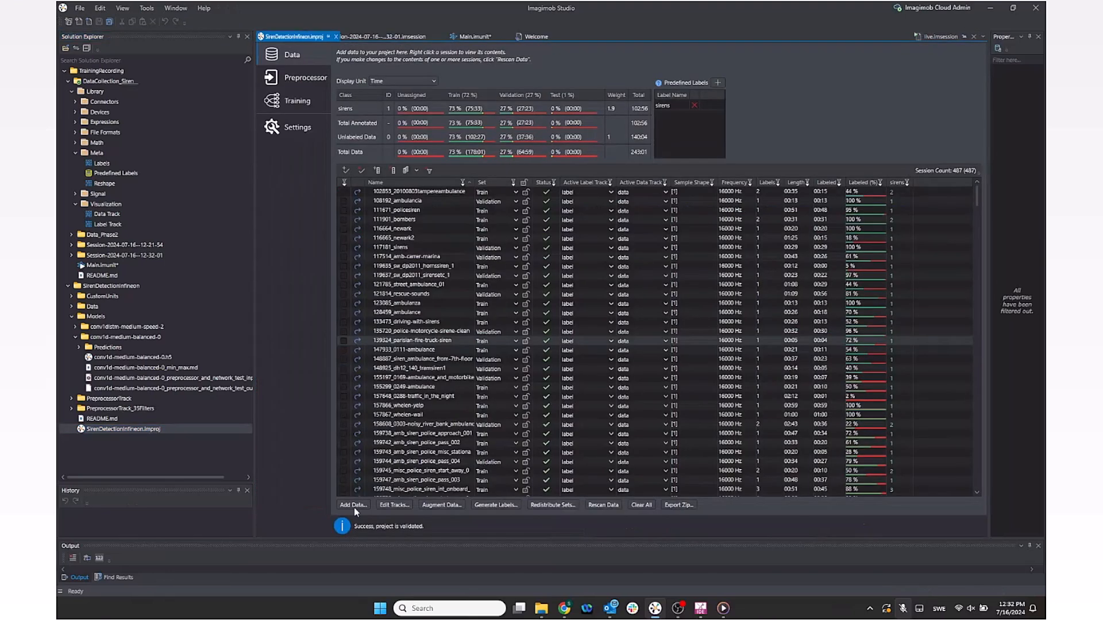
click(353, 505)
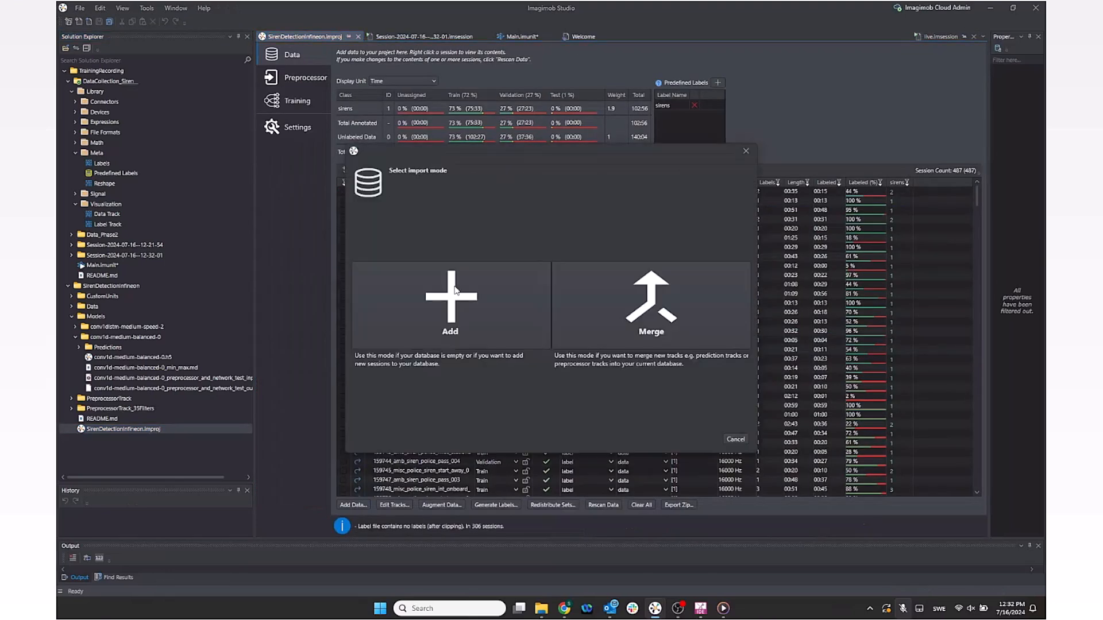
click(470, 320)
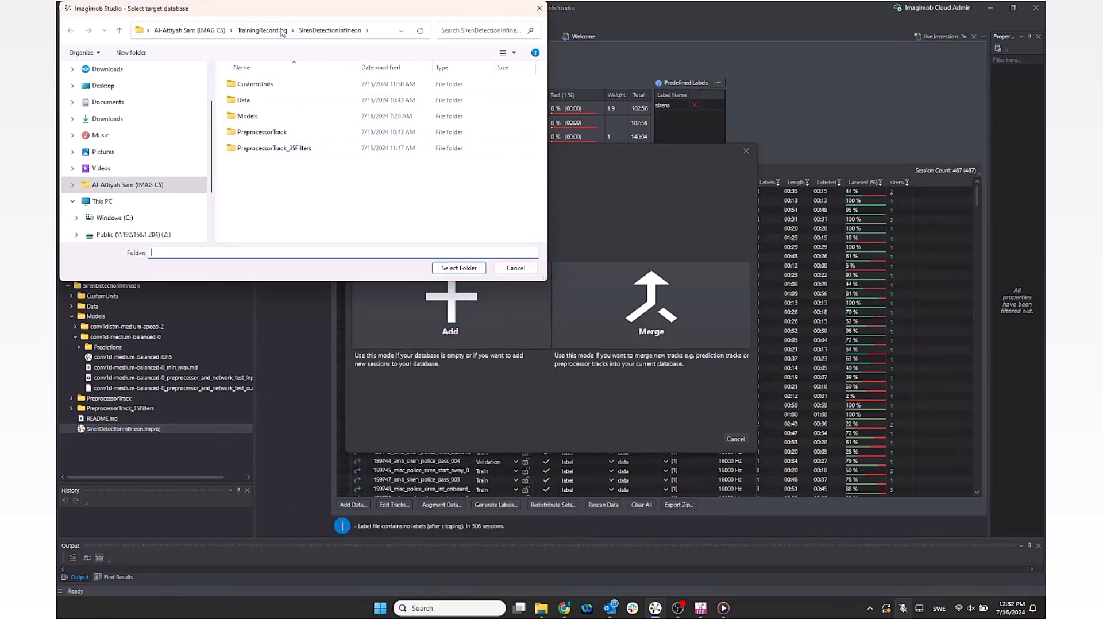
click(280, 33)
double_click(275, 92)
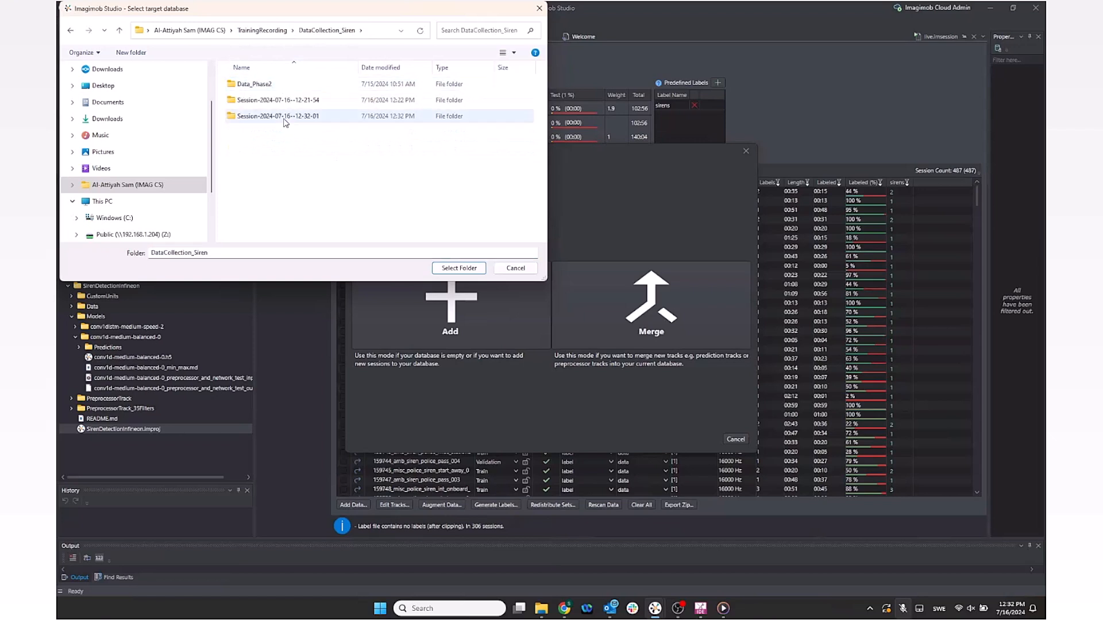
click(285, 118)
click(457, 268)
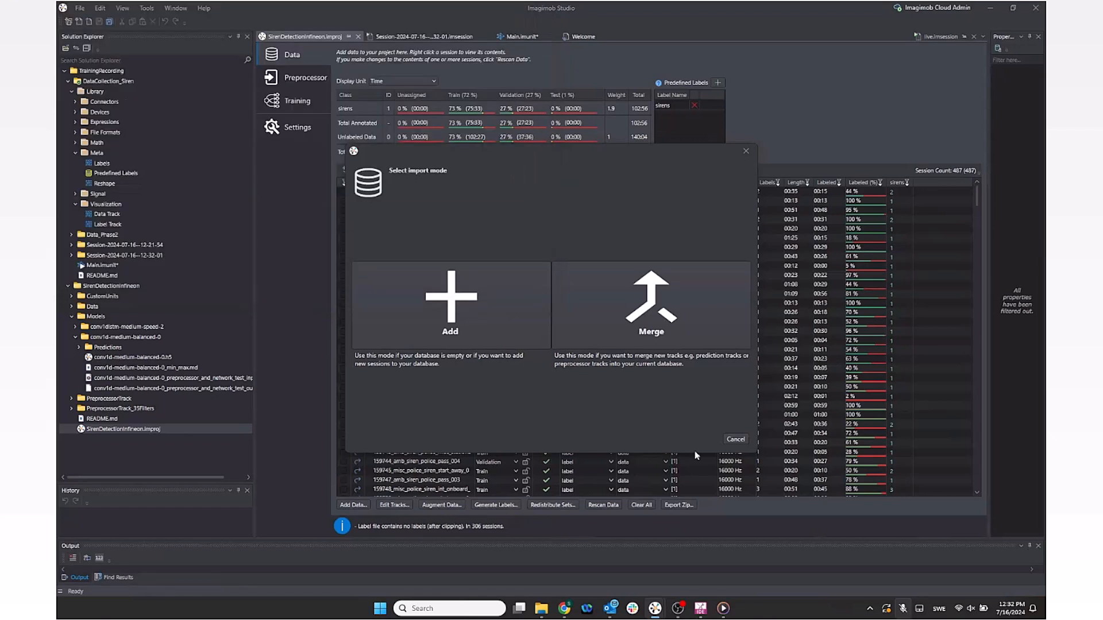
click(692, 440)
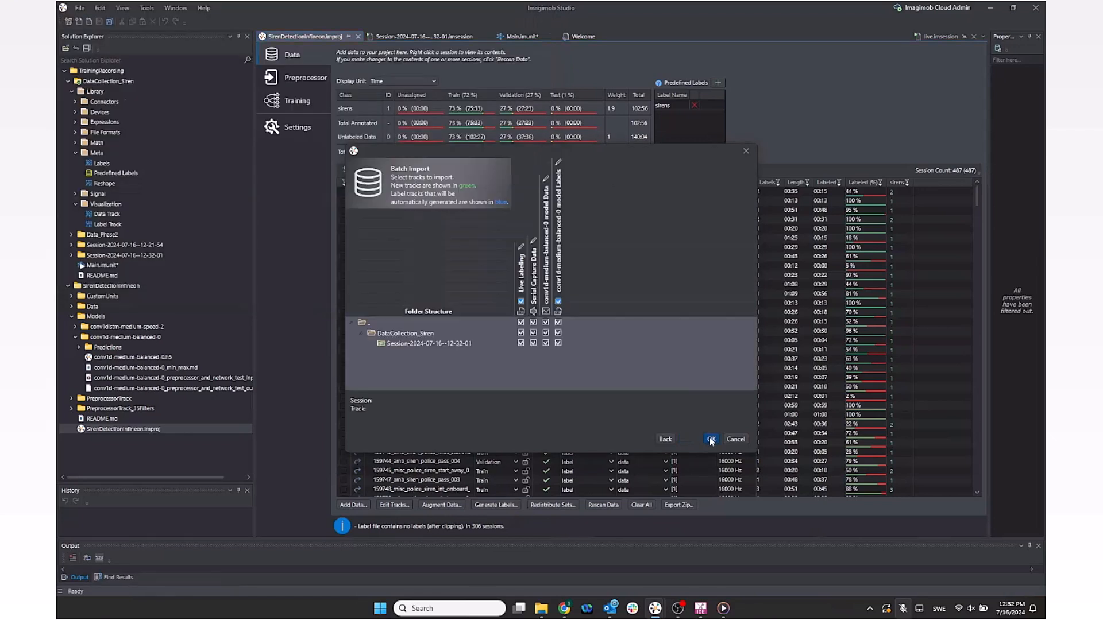
click(711, 440)
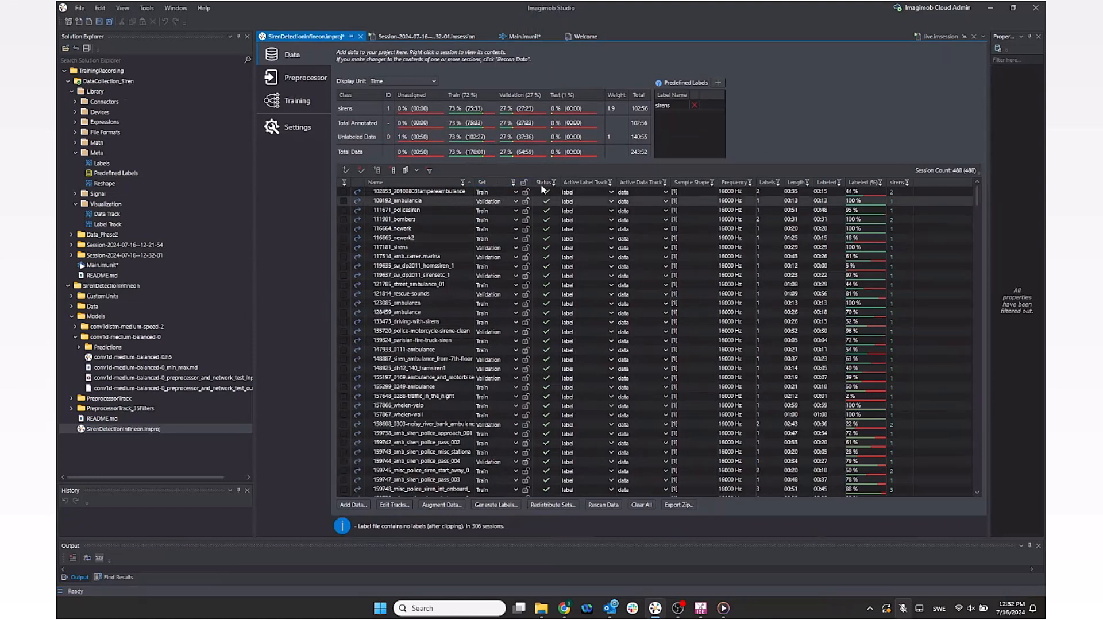
Step: Filter the Set column to hide train and validation sessions, then open the new session's Set dropdown
click(512, 183)
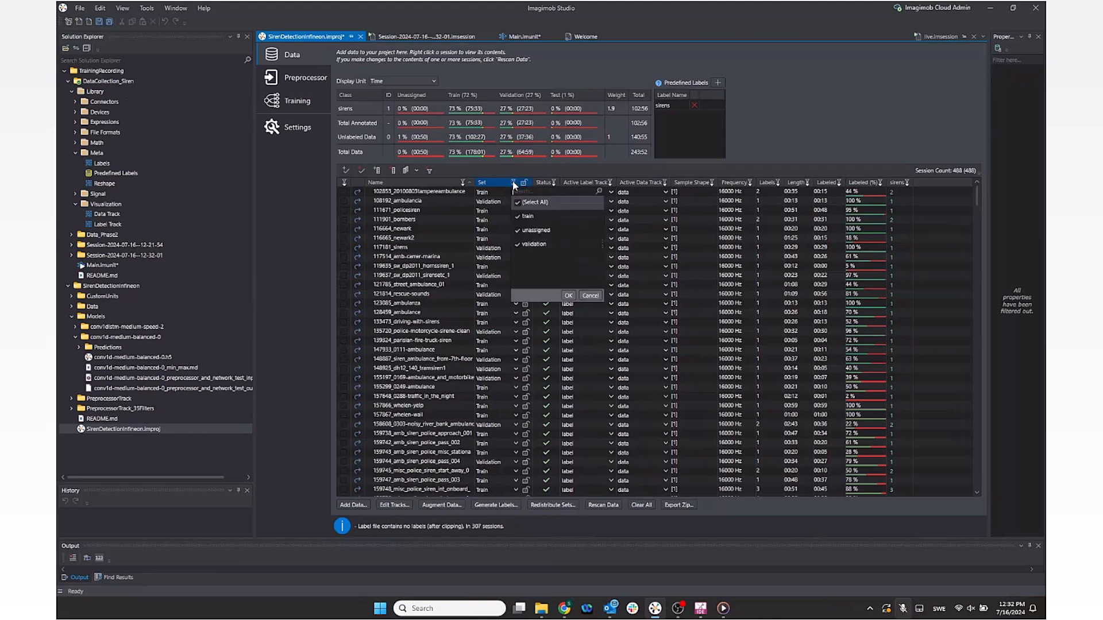
click(518, 218)
click(518, 246)
click(569, 295)
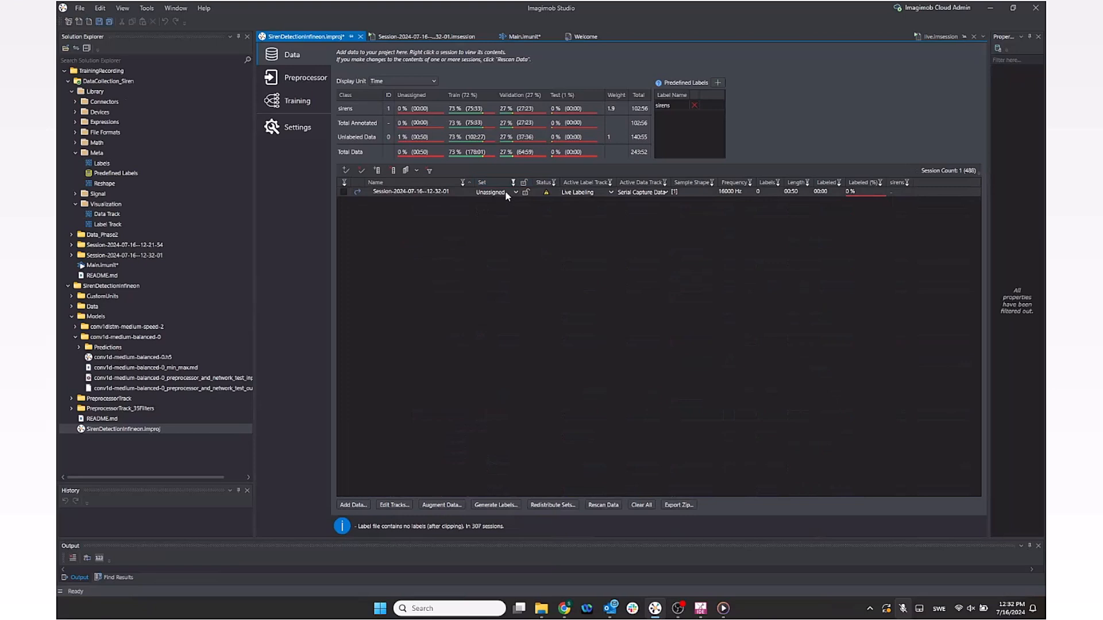
click(513, 194)
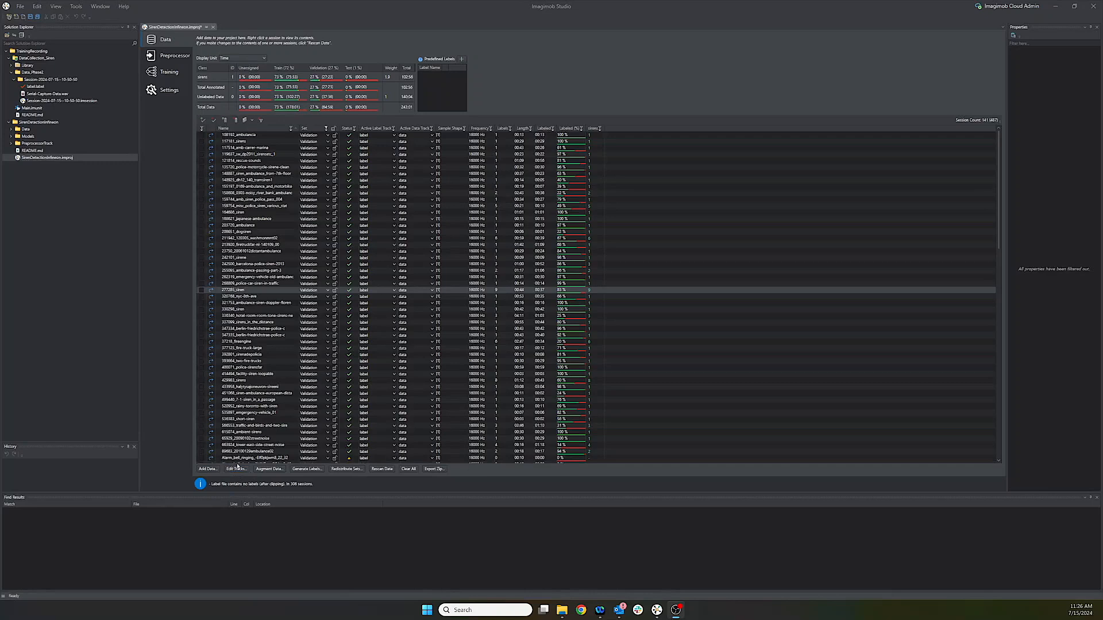
click(276, 471)
click(275, 471)
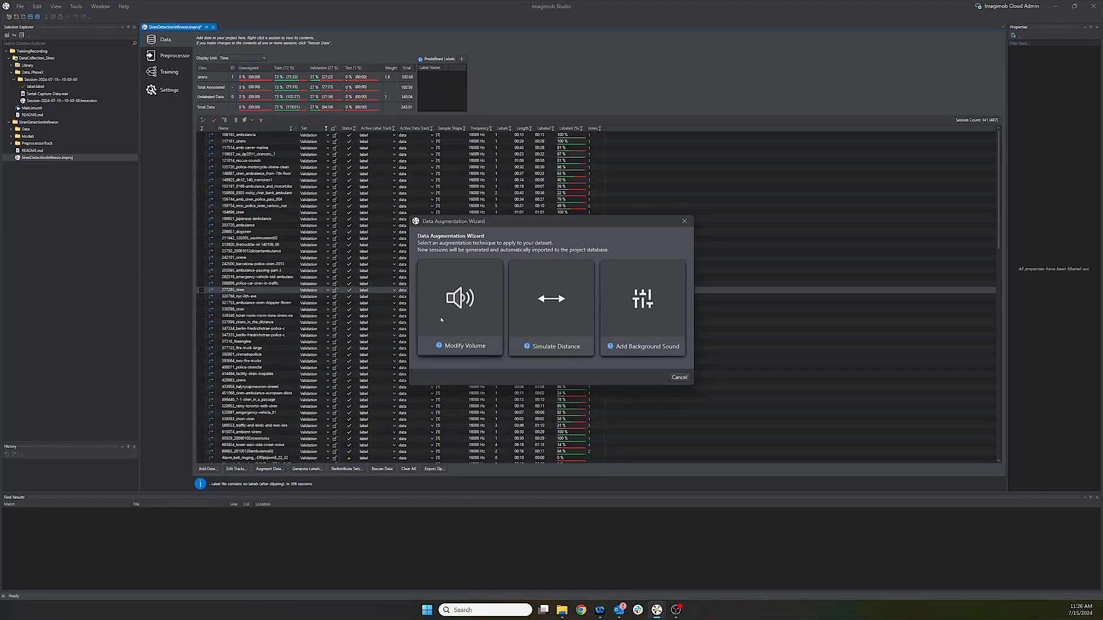
click(678, 378)
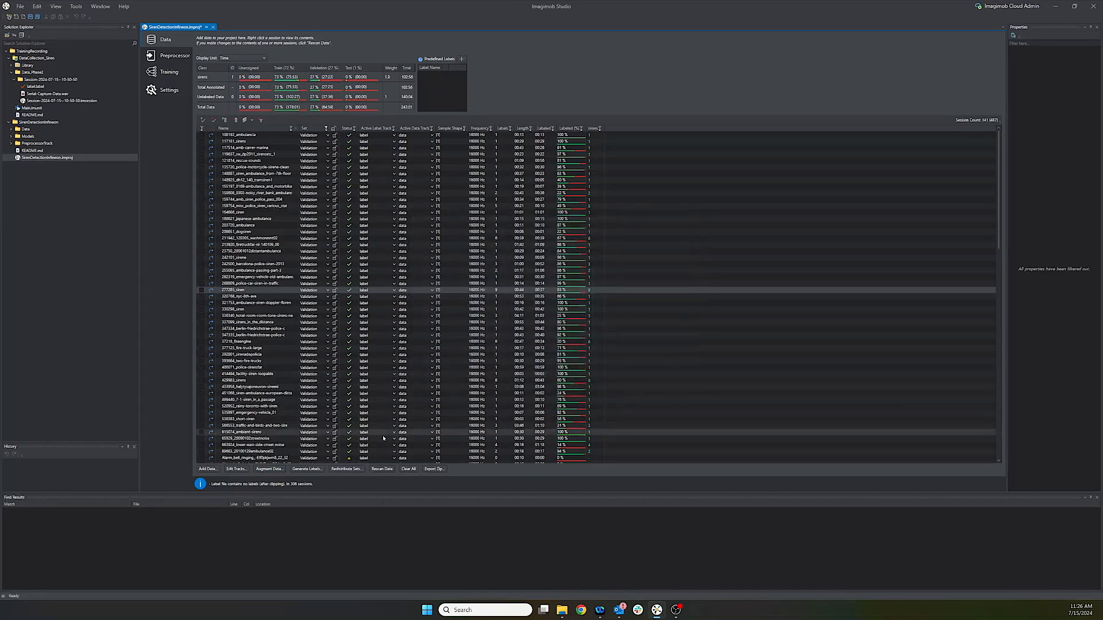
click(324, 470)
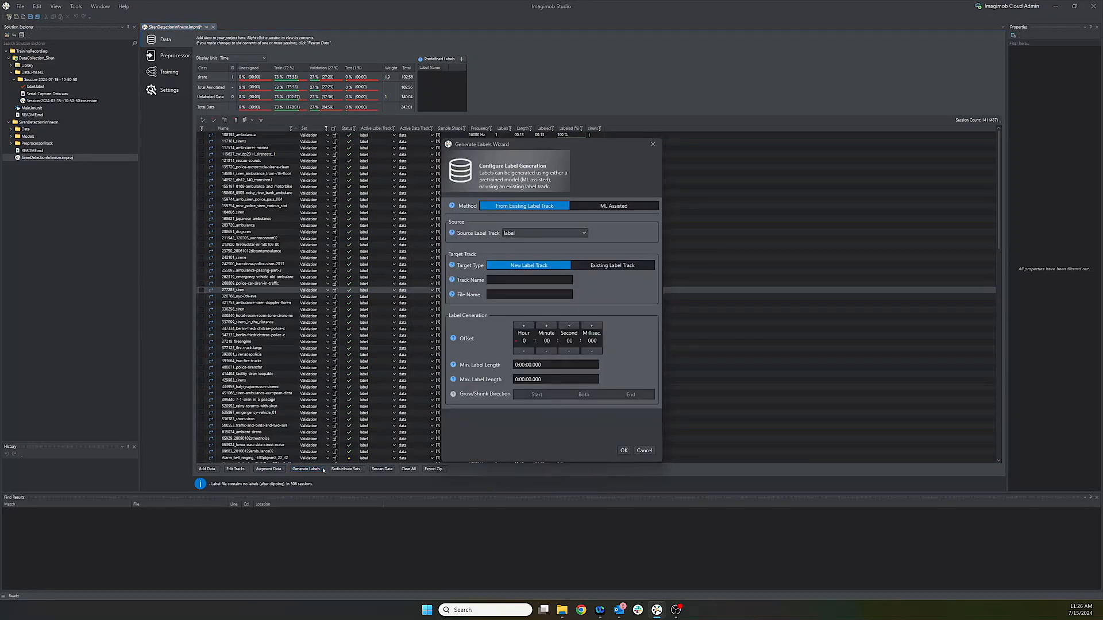
click(614, 205)
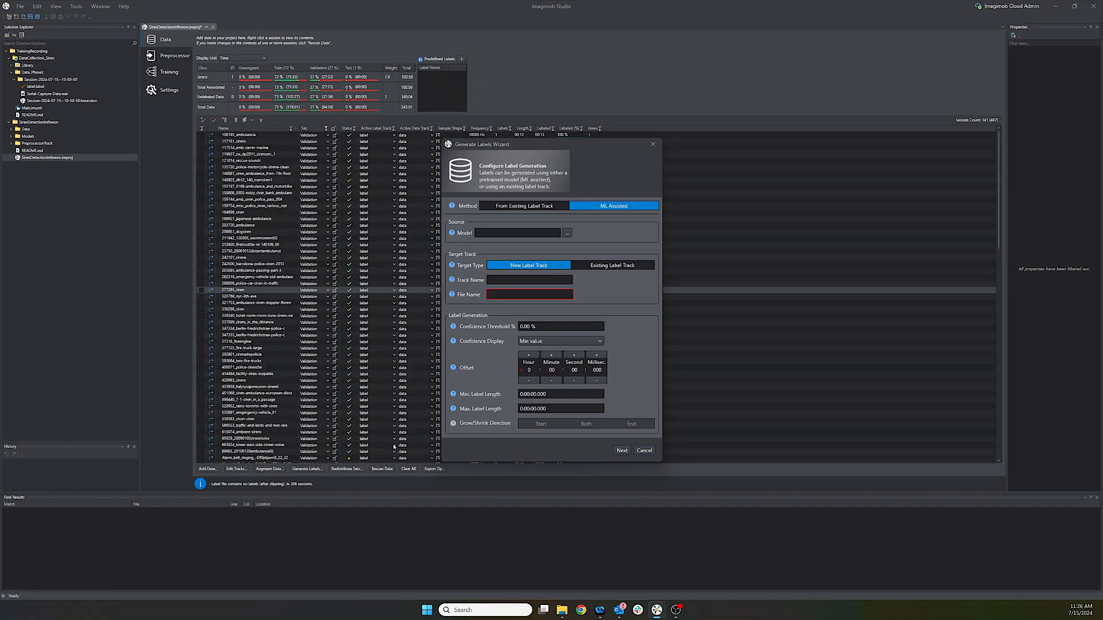
click(645, 451)
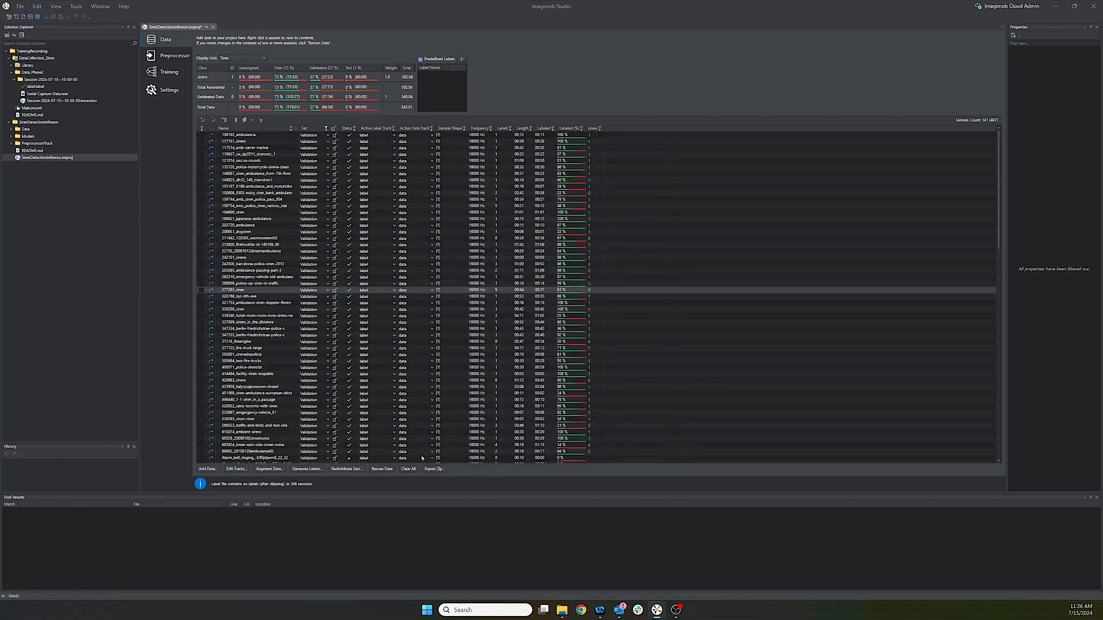
click(356, 469)
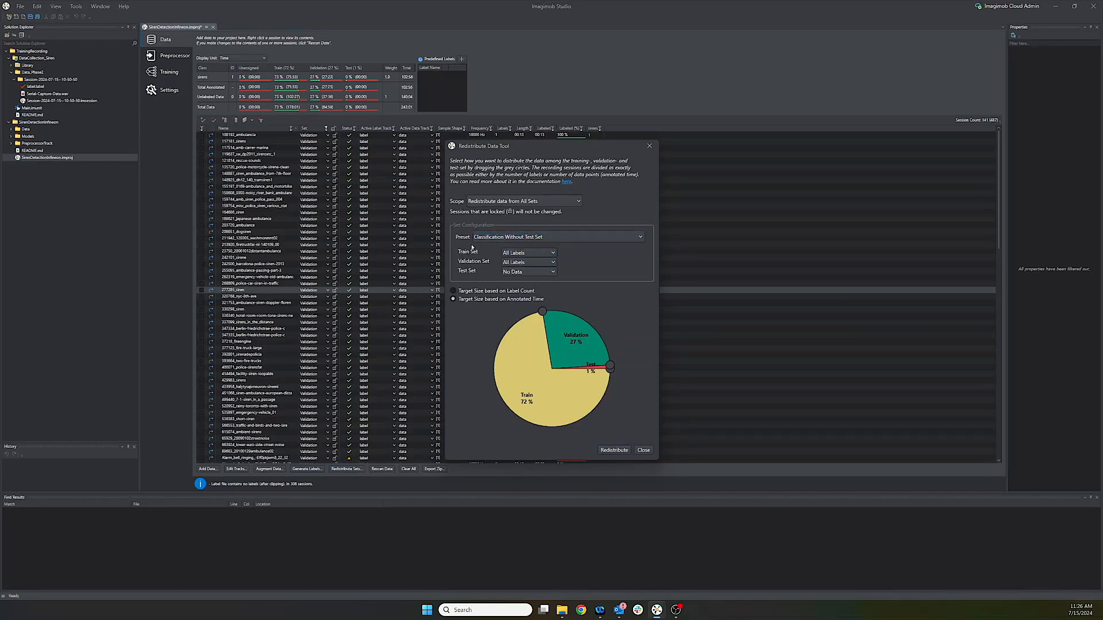
click(560, 240)
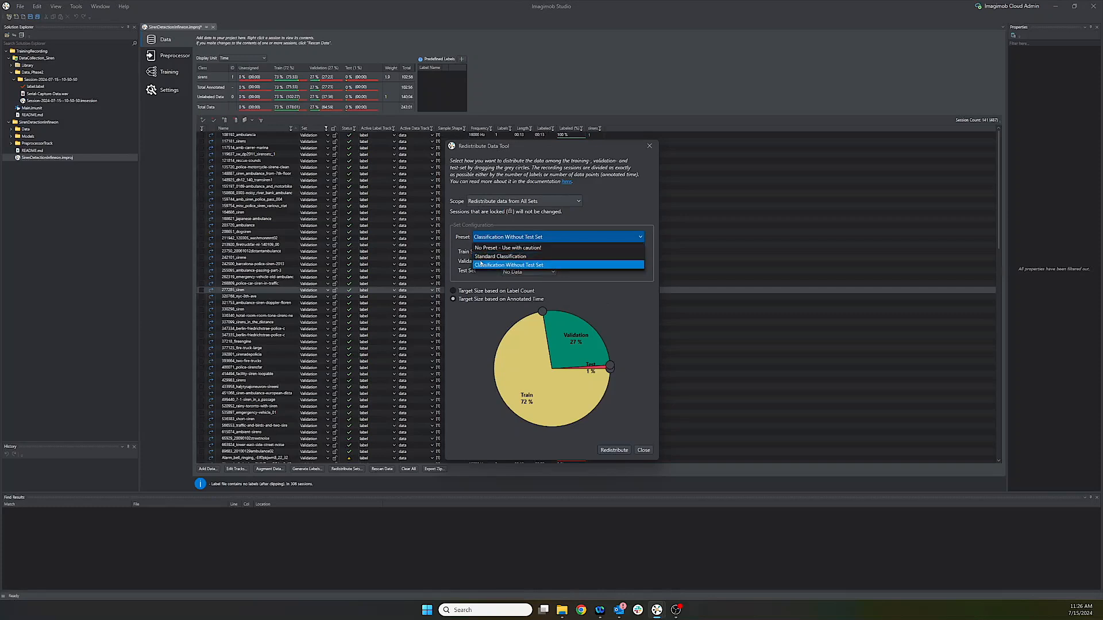
click(561, 239)
click(556, 202)
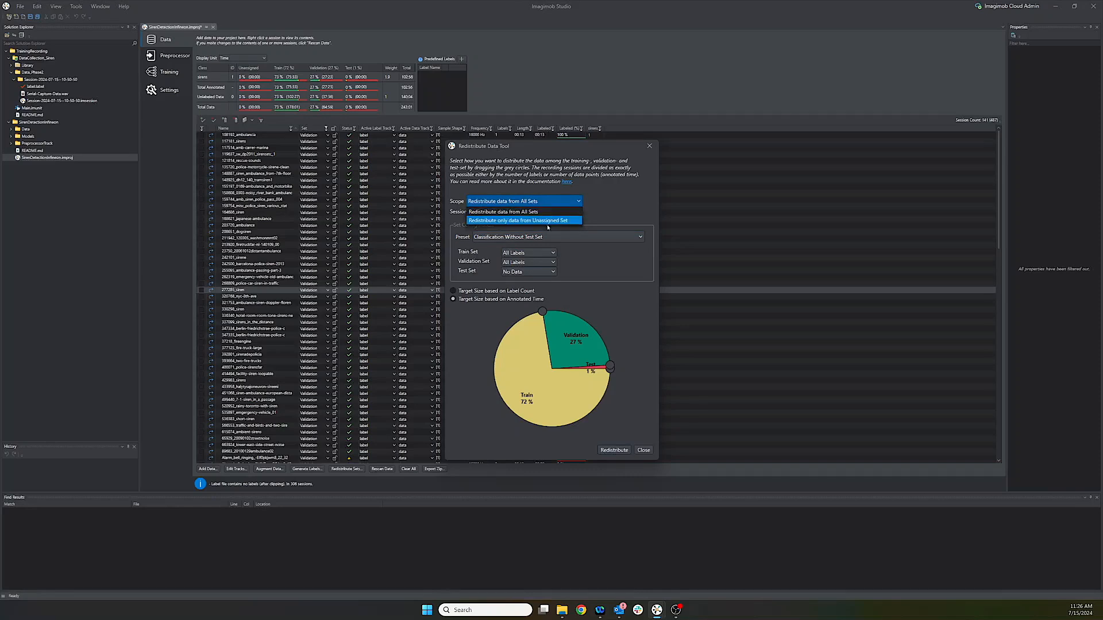
click(646, 454)
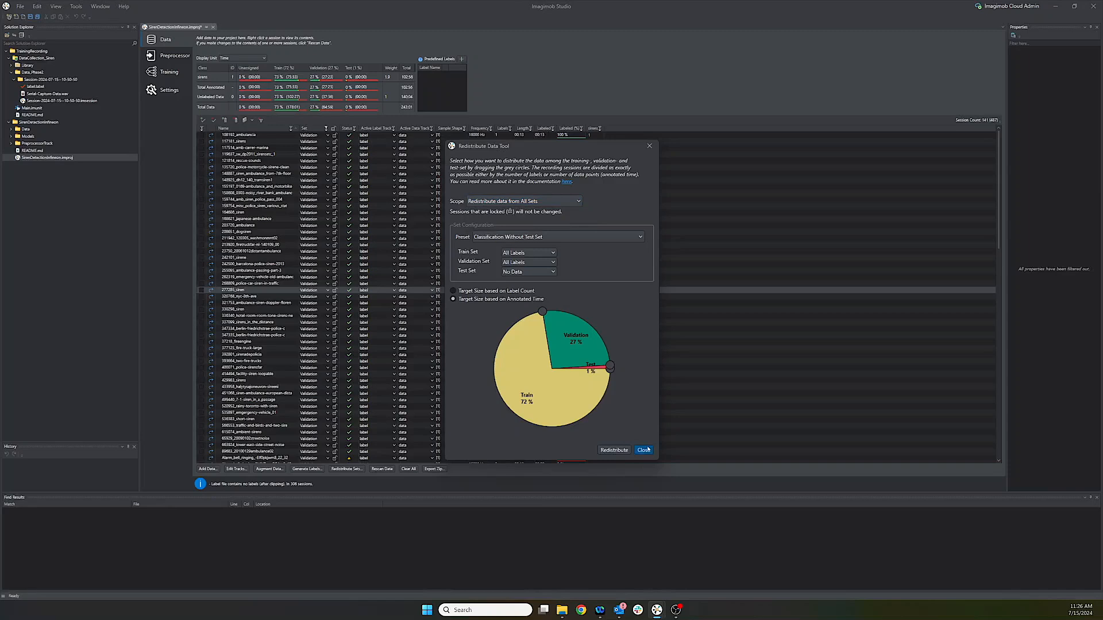
click(644, 451)
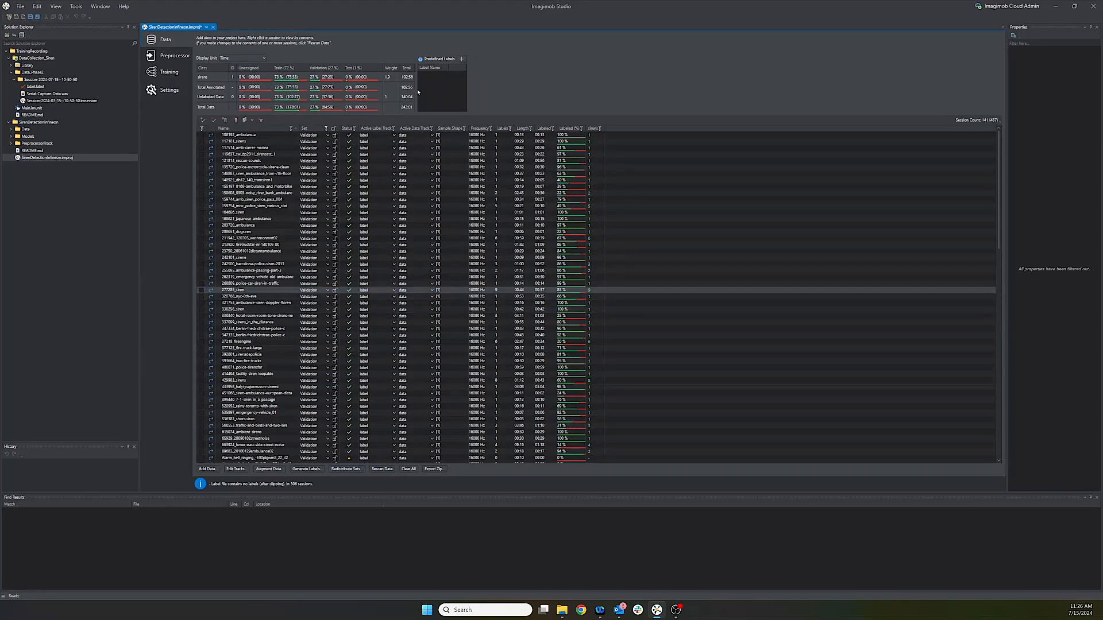
Step: Set the sirens class weight to 2.1
click(387, 77)
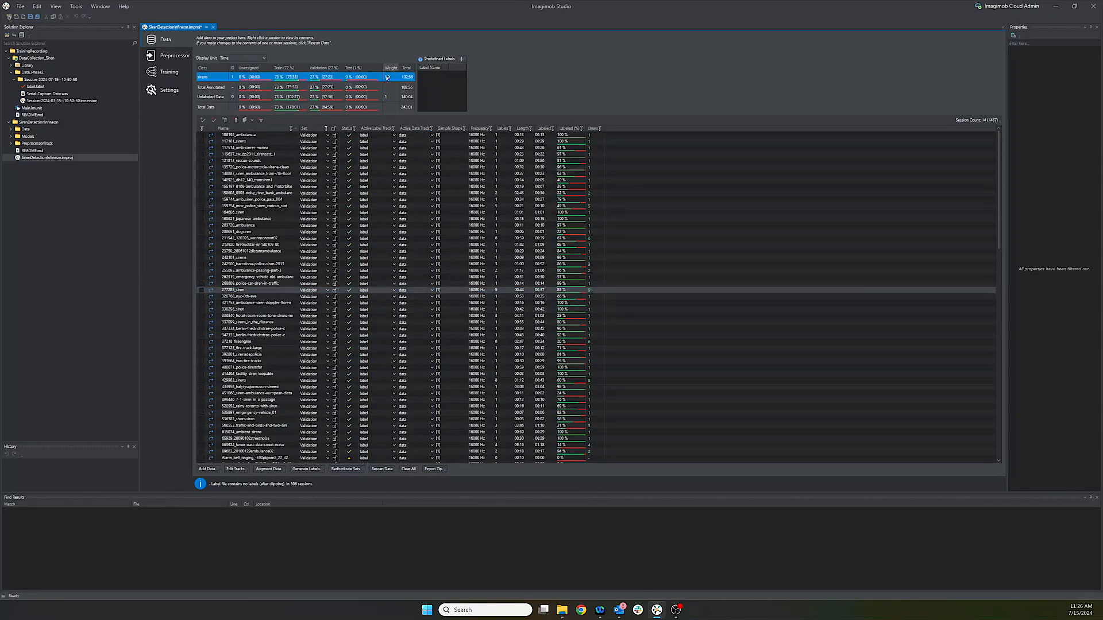
click(389, 77)
click(393, 90)
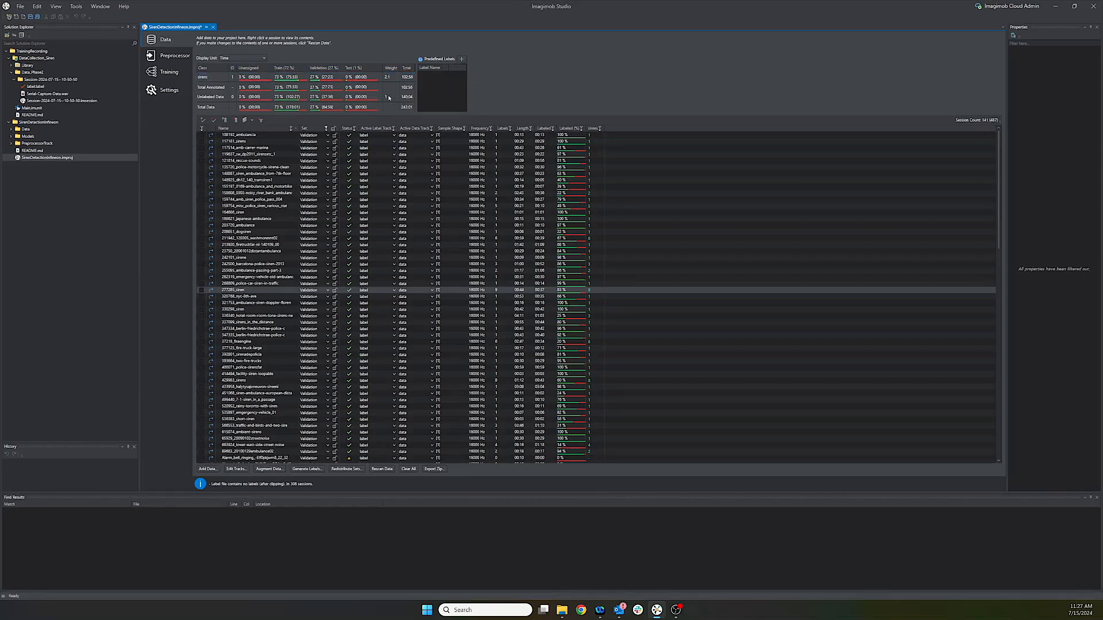
Step: Add a new predefined label named sirens
click(462, 60)
double_click(427, 75)
double_click(429, 75)
text(sirens)
key(Return)
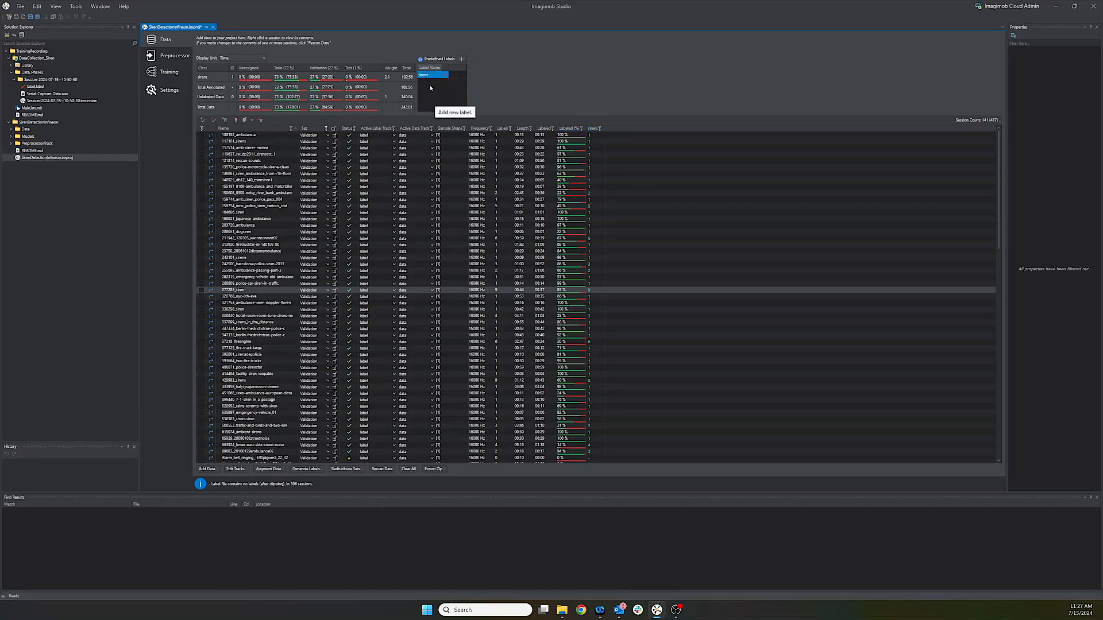
click(201, 76)
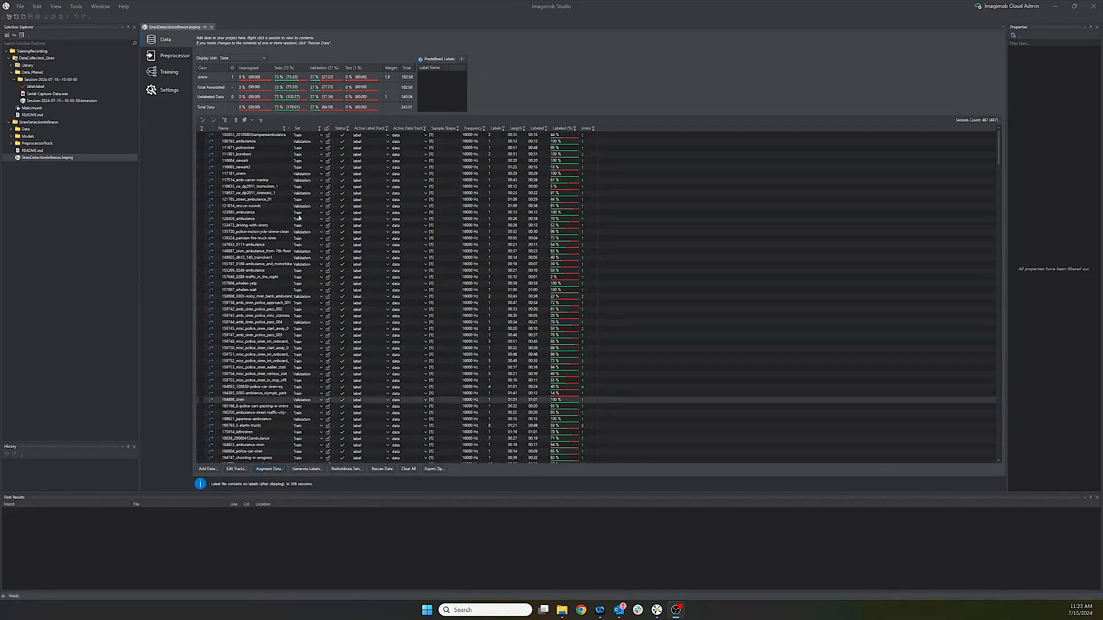
Step: Browse the Name filter list, then sort sessions by name descending and back to ascending
click(284, 130)
scroll(323, 188, down, 3)
scroll(323, 189, down, 2)
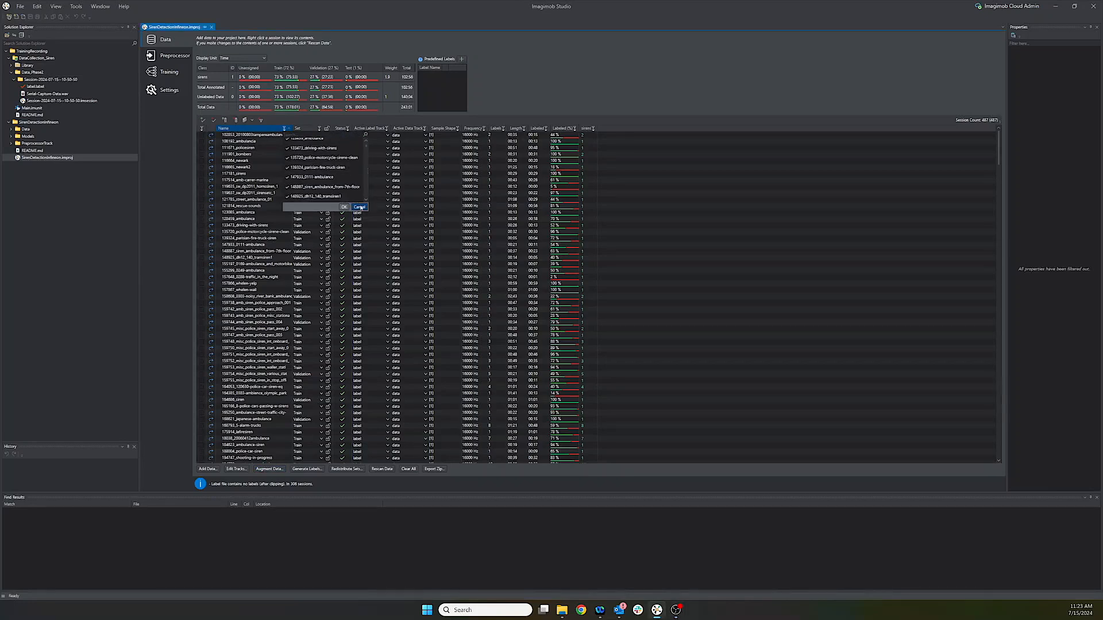
click(360, 207)
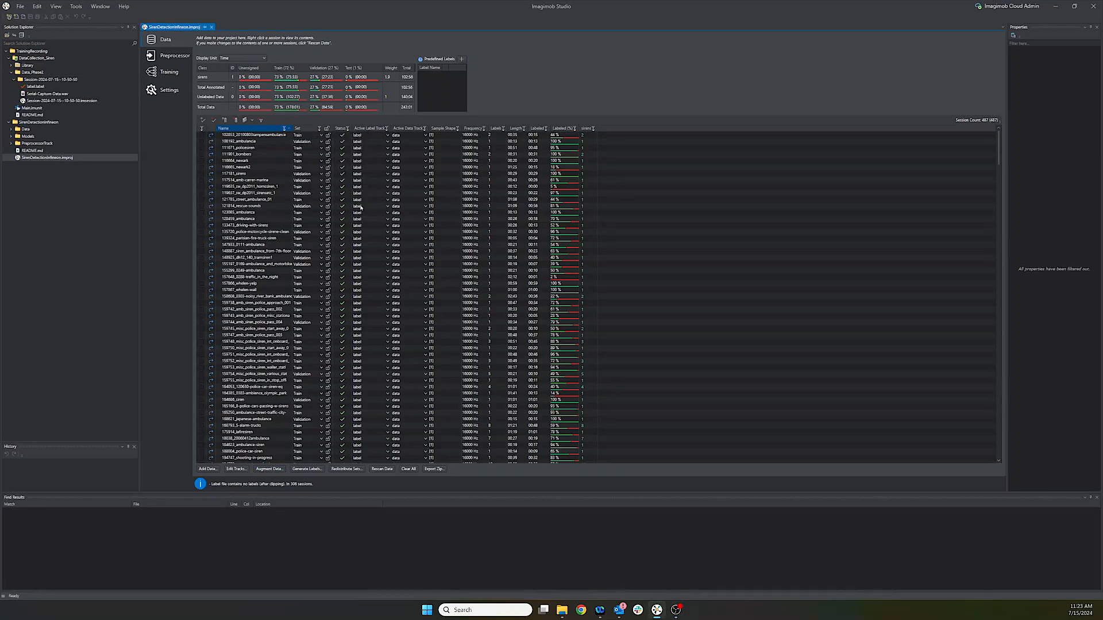
click(290, 130)
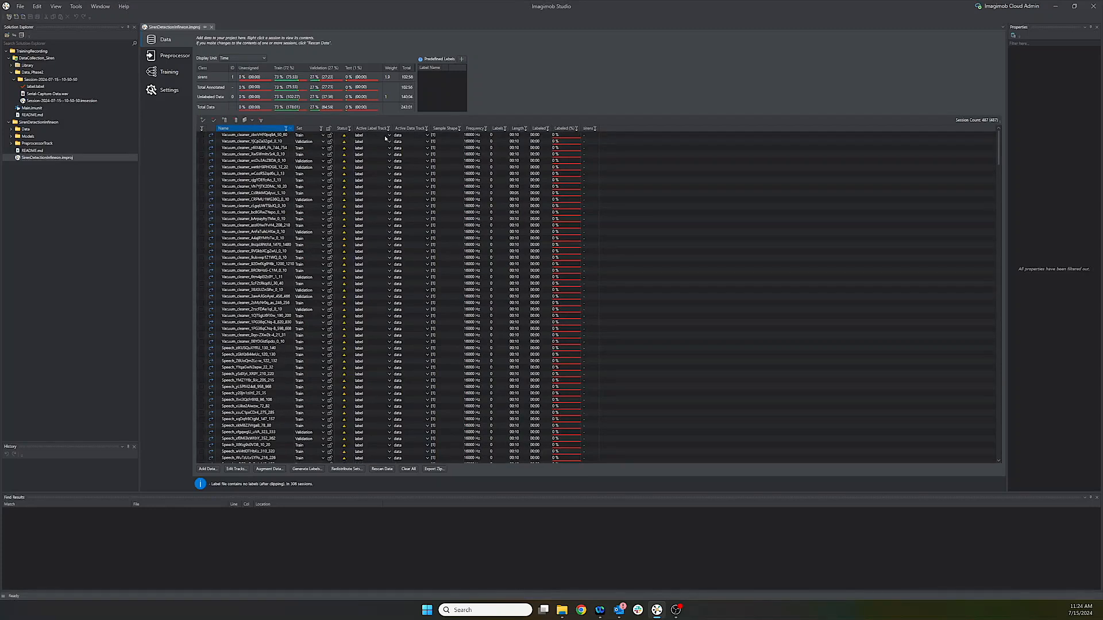
click(307, 129)
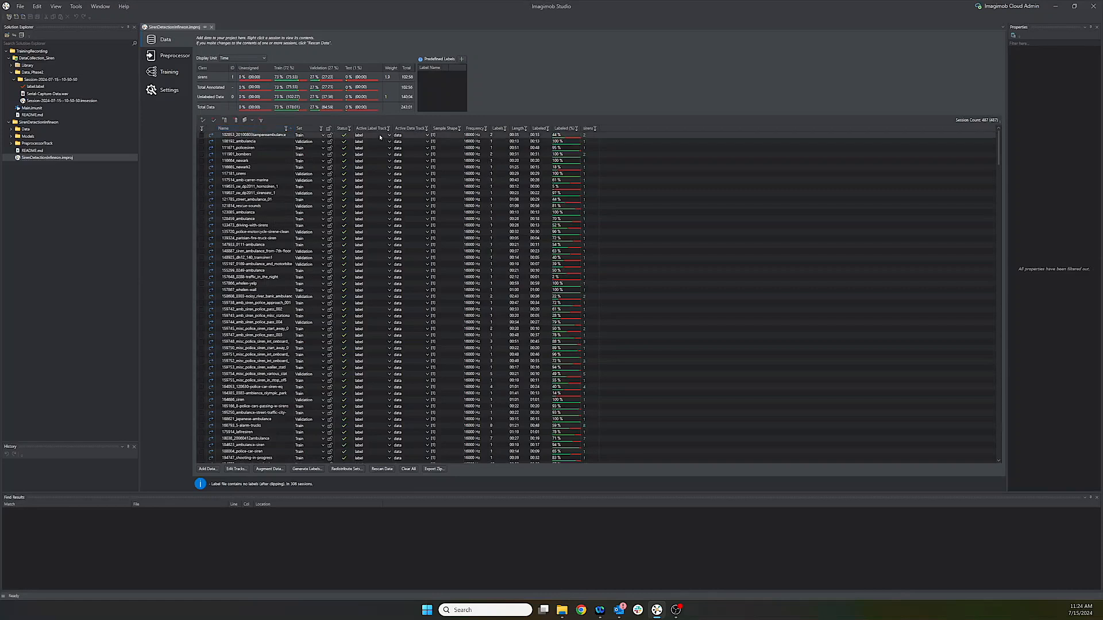
Step: Browse the Name filter and search 'ambulance', cancelling without applying a name filter
click(286, 129)
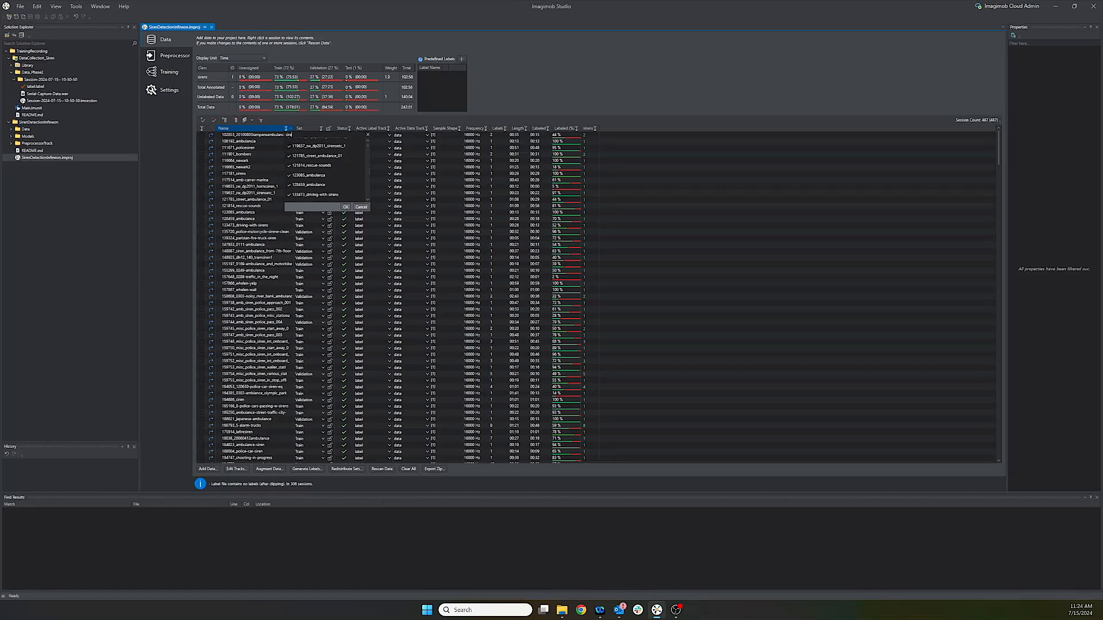
scroll(325, 170, down, 3)
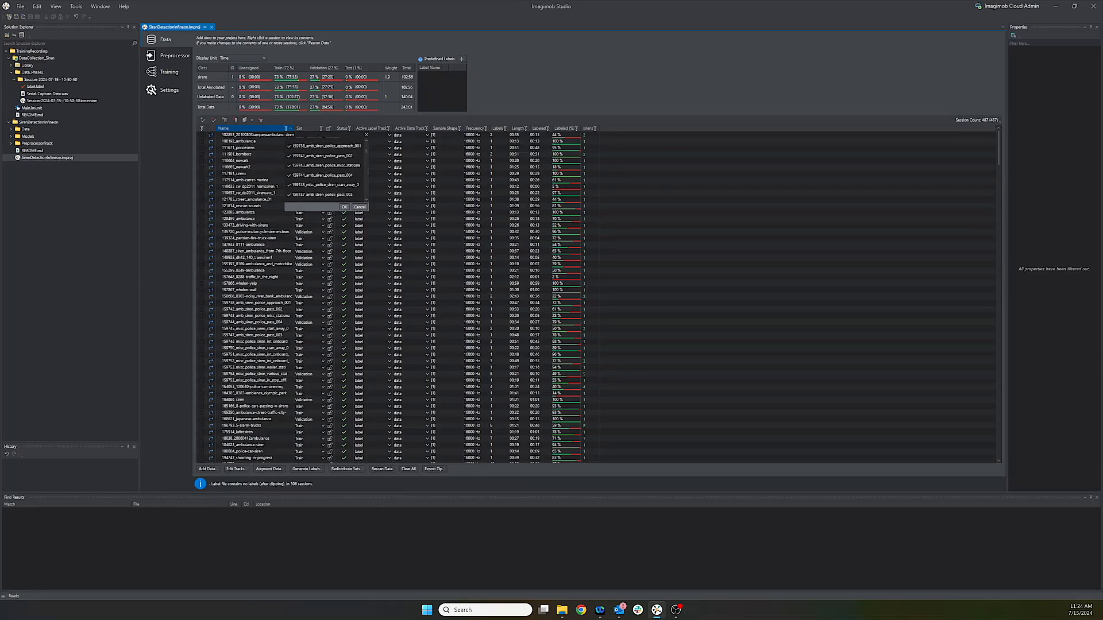
scroll(343, 161, down, 10)
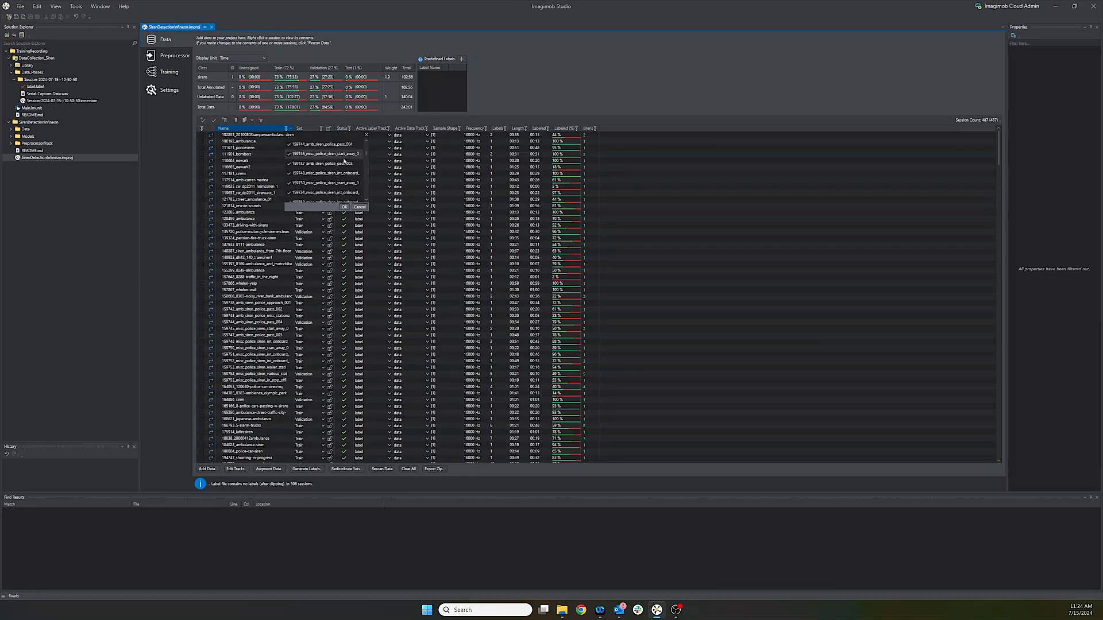
scroll(344, 161, down, 1)
scroll(343, 161, up, 15)
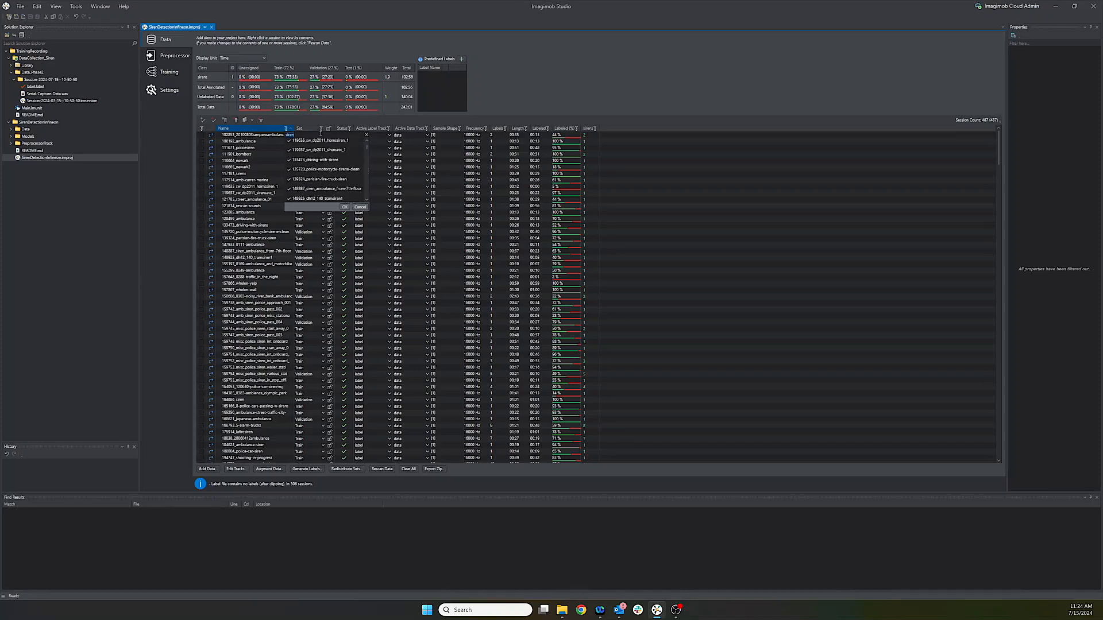
key(Escape)
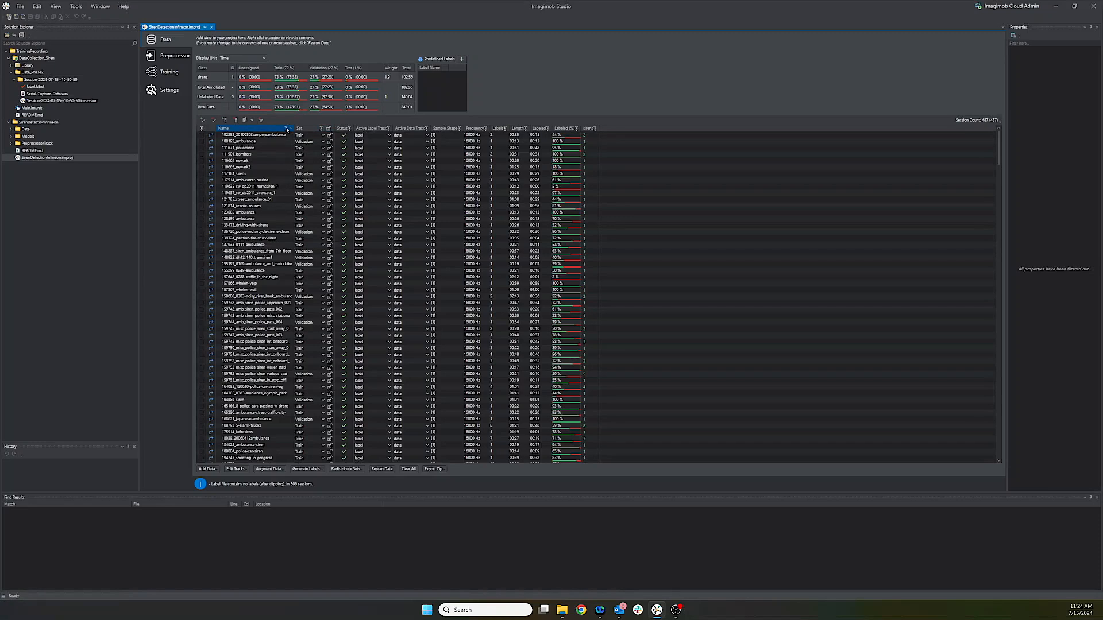
click(286, 130)
text(ambulanc)
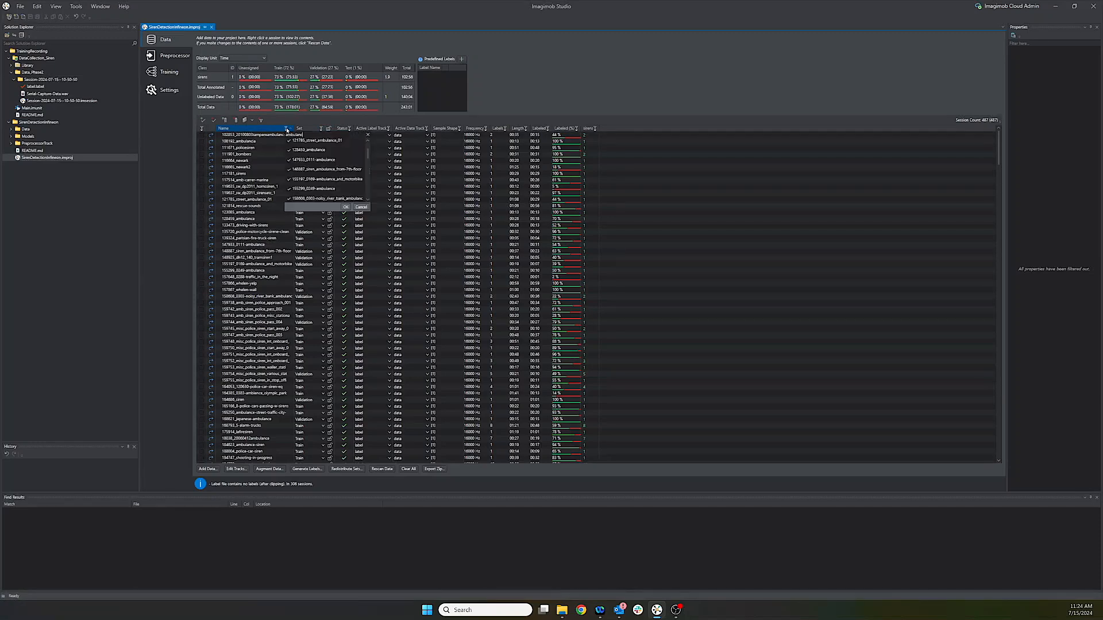
text(e)
scroll(330, 197, down, 5)
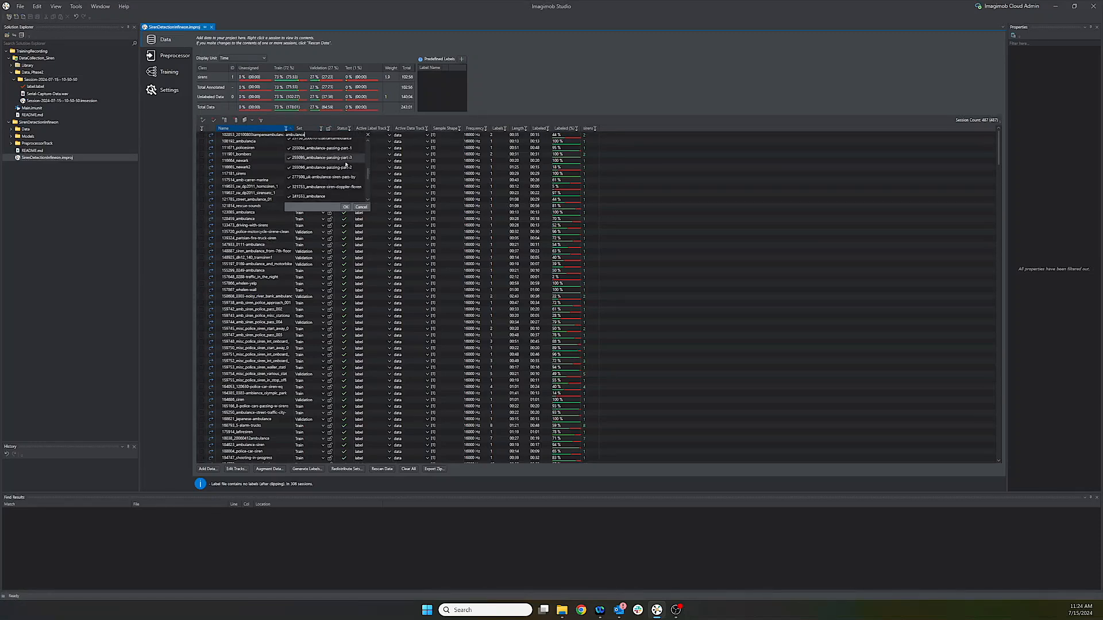
scroll(330, 197, down, 3)
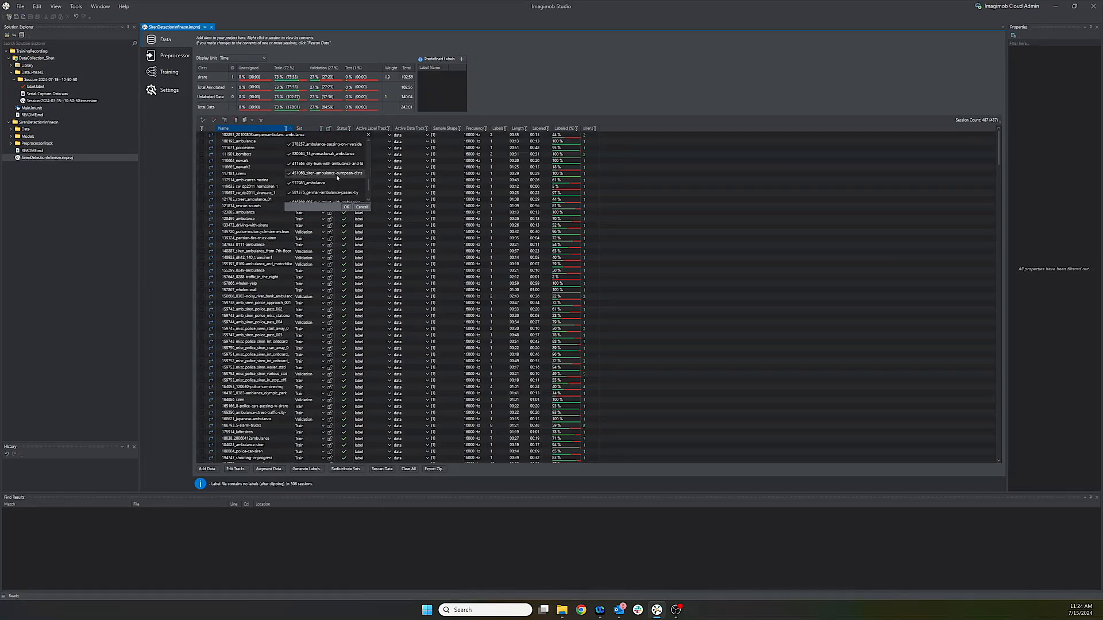
click(363, 207)
Step: Filter the Set column to exclude train, leaving the 141 validation sessions
click(320, 129)
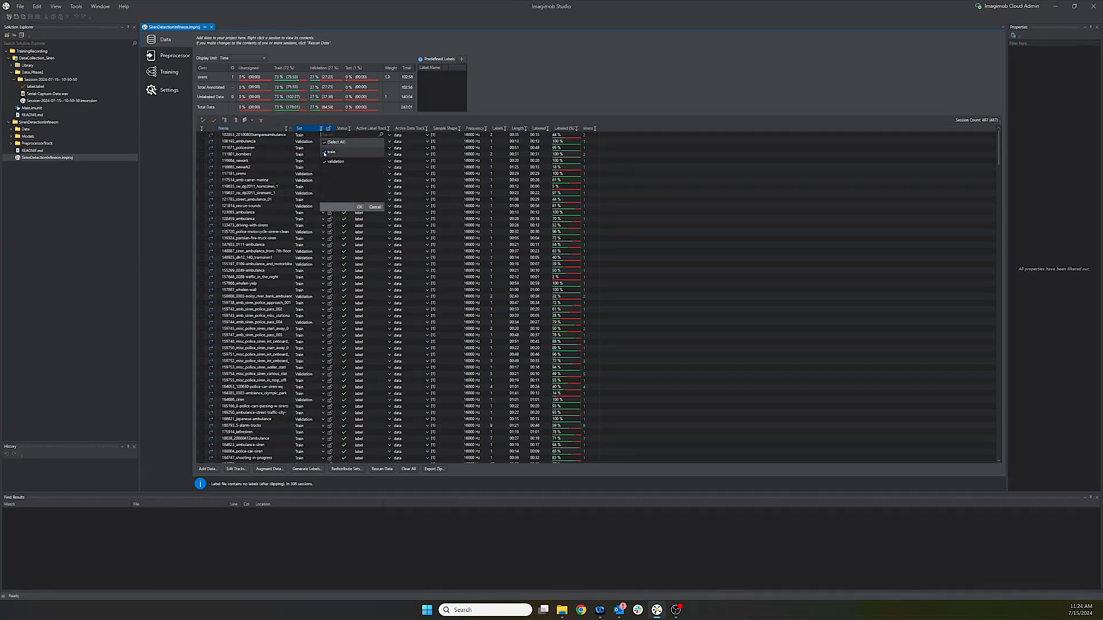
click(325, 153)
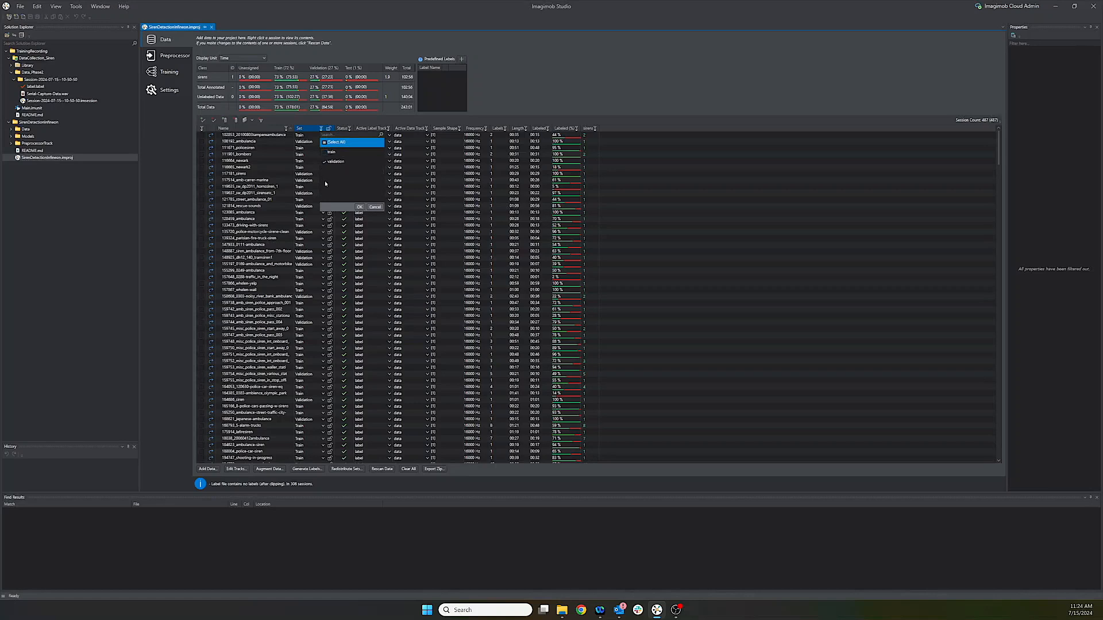
click(359, 207)
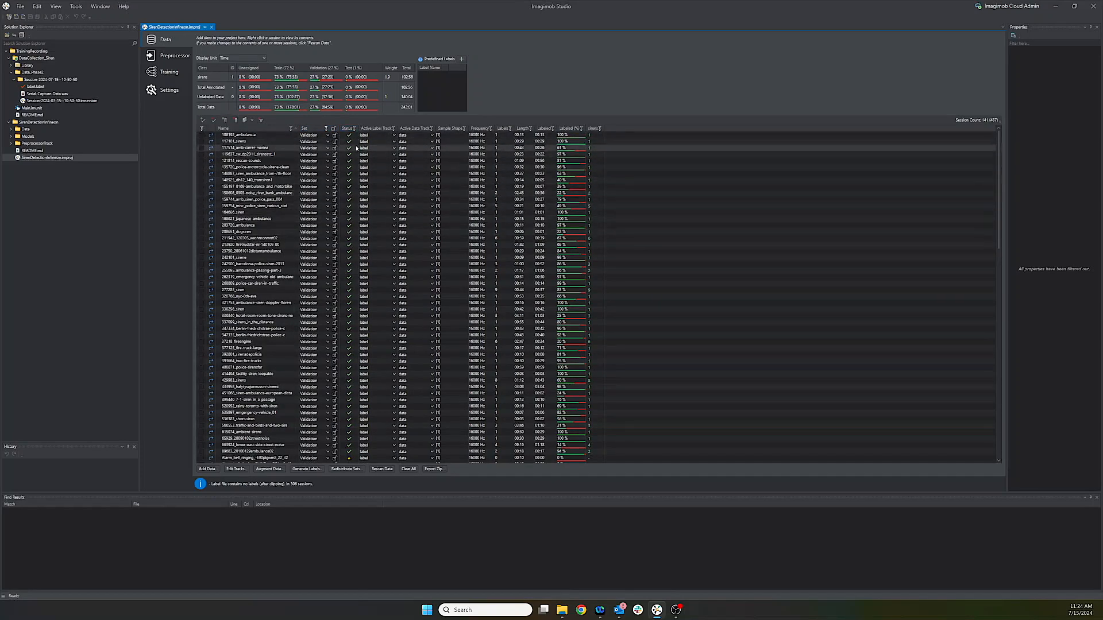
click(394, 136)
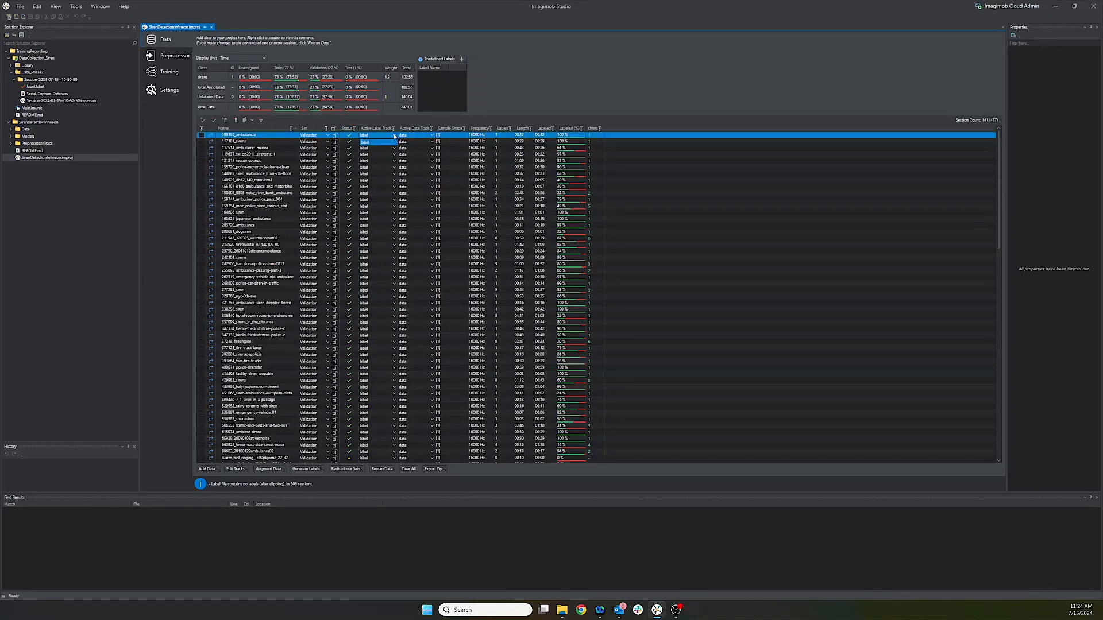
click(432, 136)
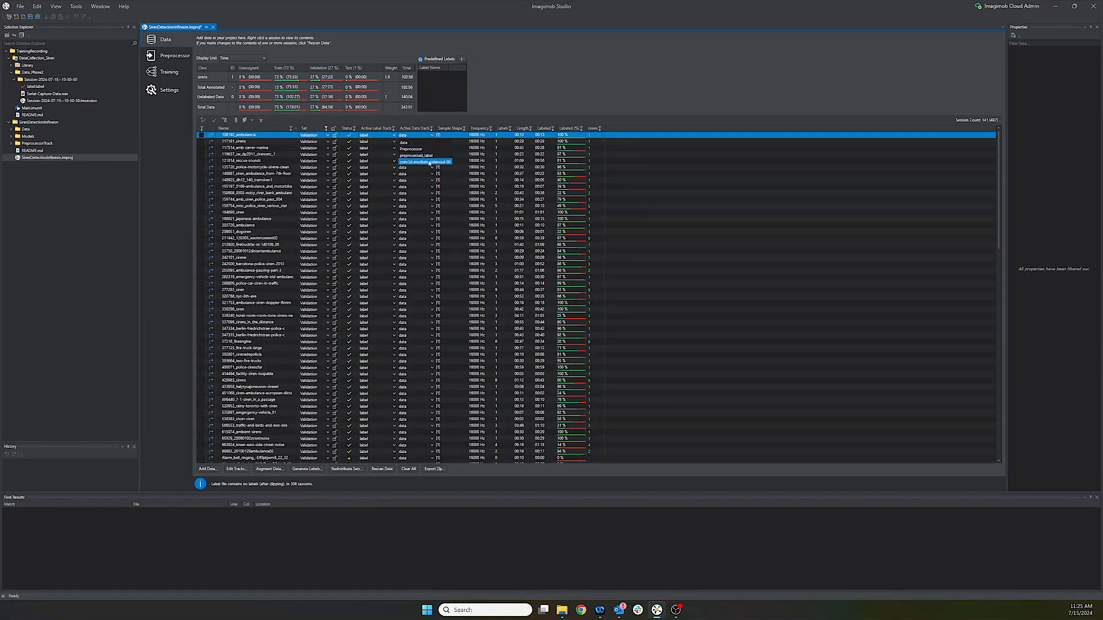
click(432, 135)
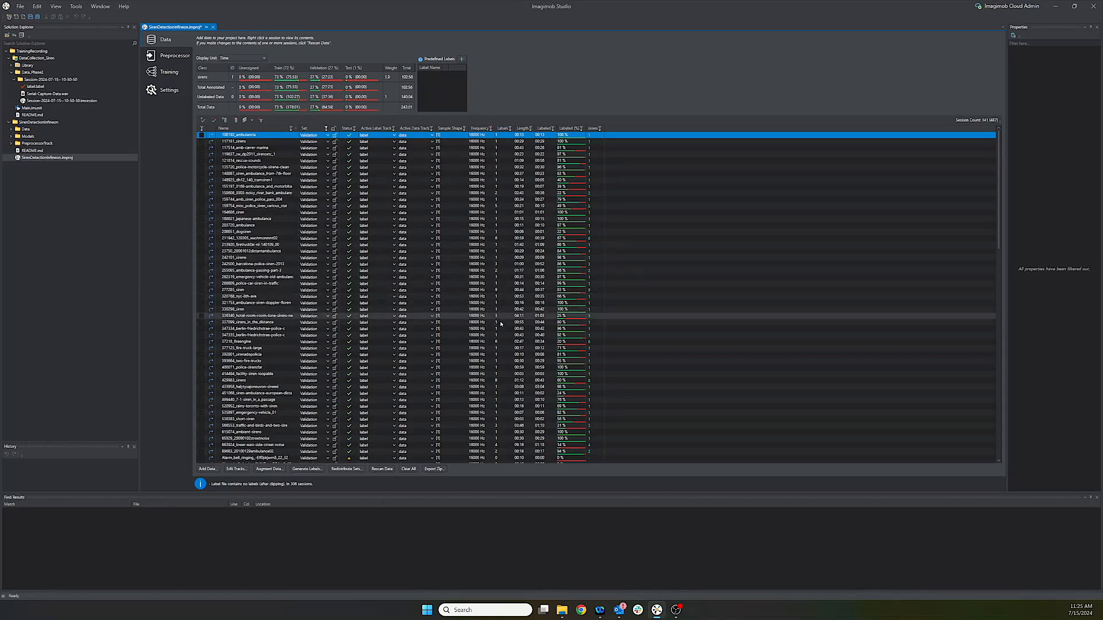
click(510, 131)
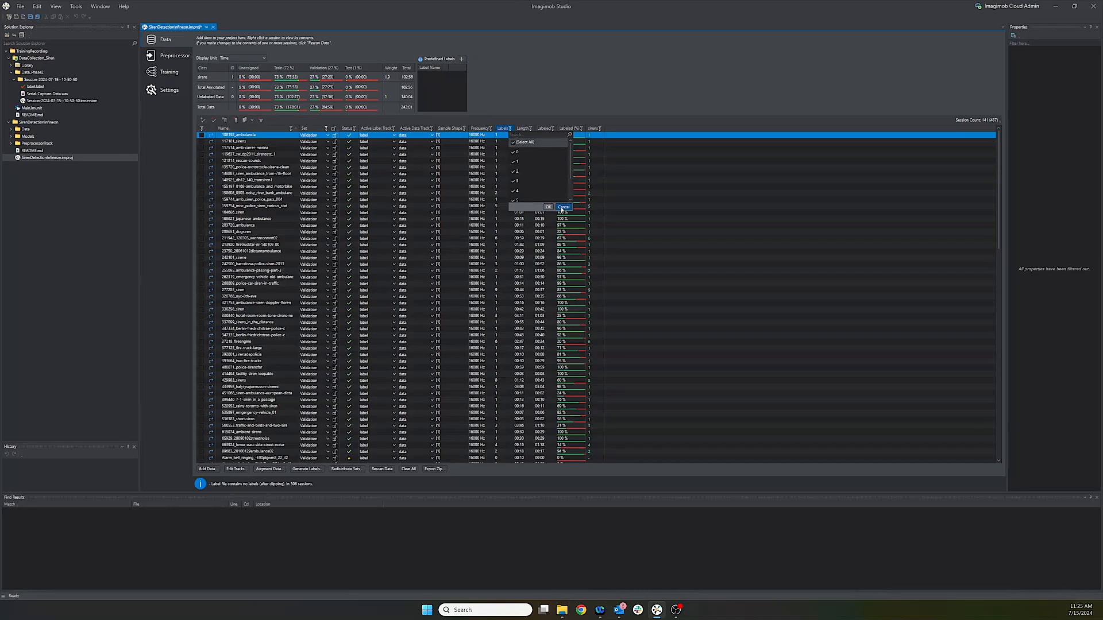
click(563, 207)
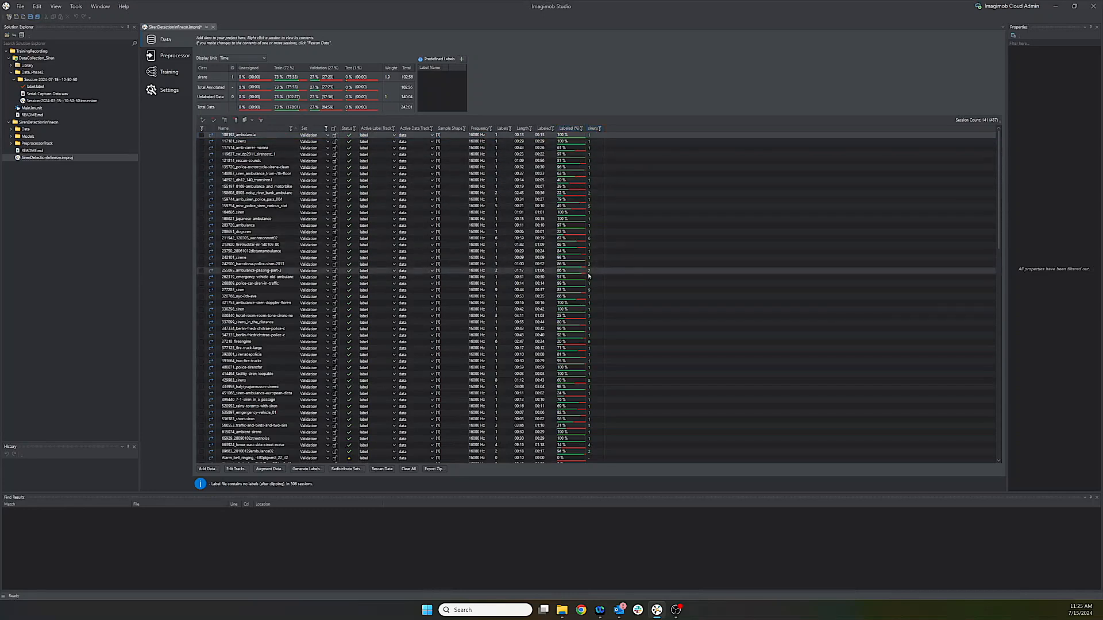
click(587, 291)
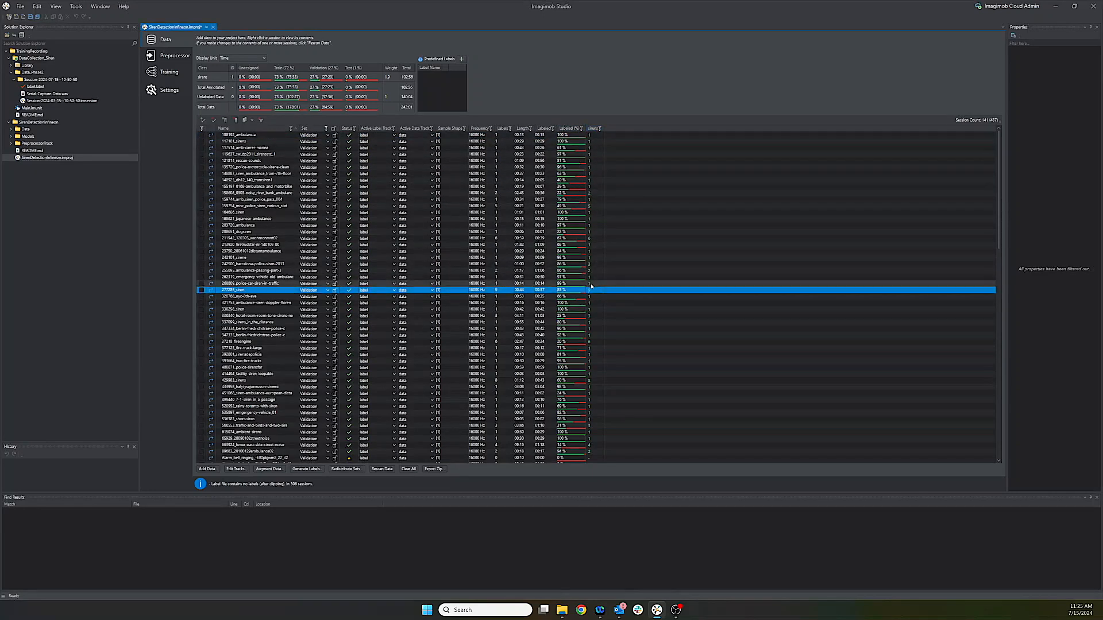